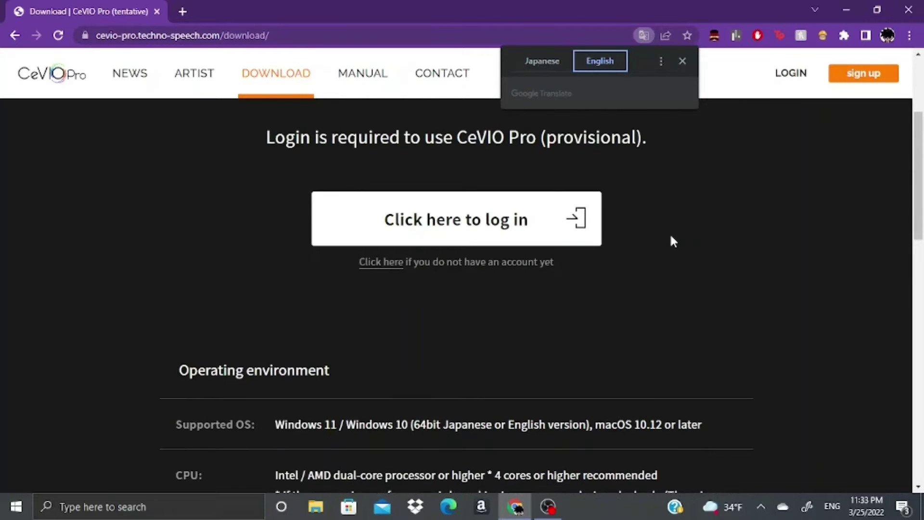
- Go through the CeVIO Pro download page's operating requirements and find the Windows version download
{"action": "scroll", "coordinate": [674, 241], "scroll_direction": "up", "scroll_amount": 1}
{"action": "scroll", "coordinate": [674, 237], "scroll_direction": "down", "scroll_amount": 1}
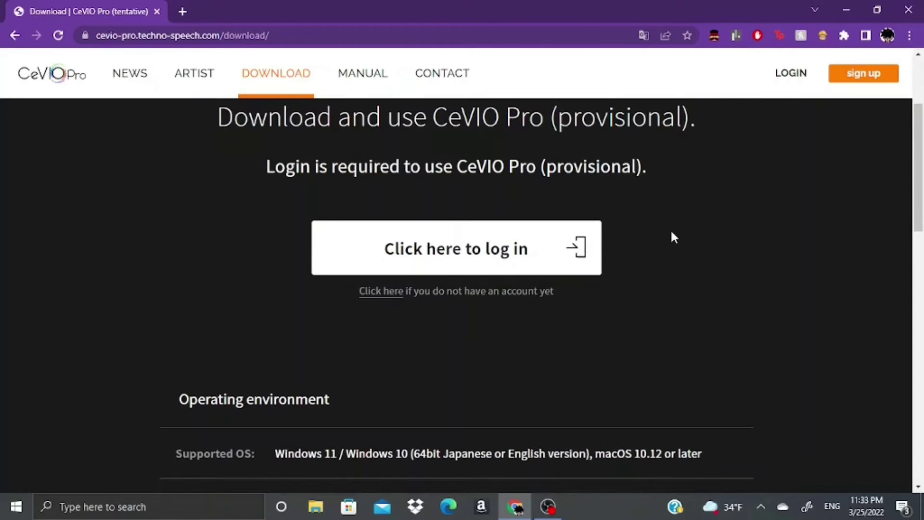
{"action": "scroll", "coordinate": [490, 316], "scroll_direction": "down", "scroll_amount": 6}
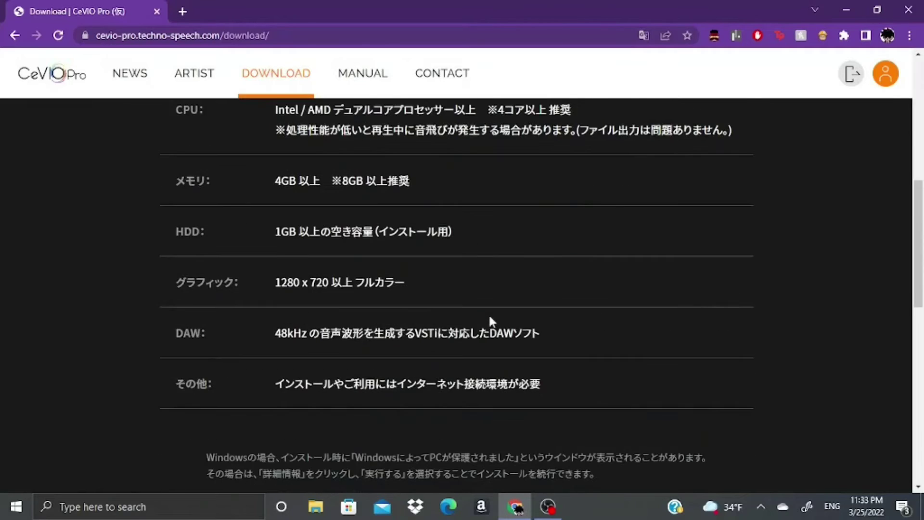
{"action": "scroll", "coordinate": [490, 313], "scroll_direction": "down", "scroll_amount": 5}
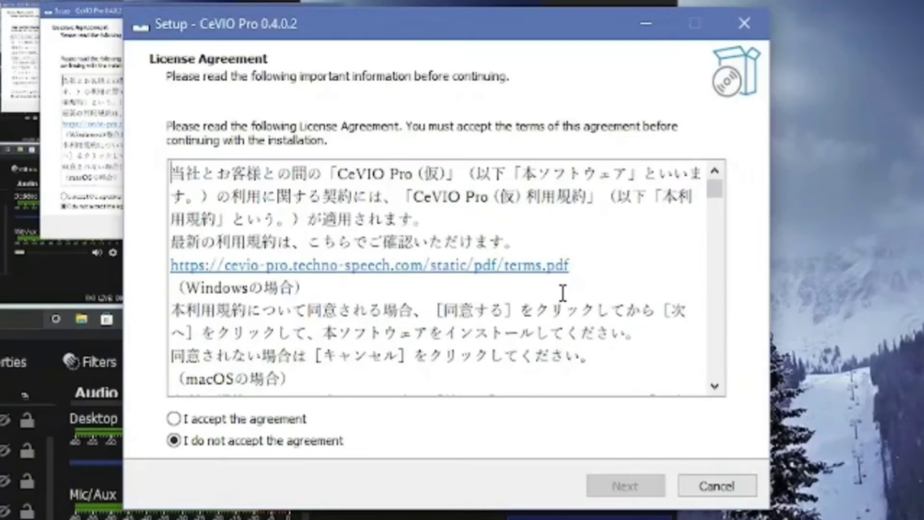
{"action": "scroll", "coordinate": [241, 419], "scroll_direction": "down", "scroll_amount": 10}
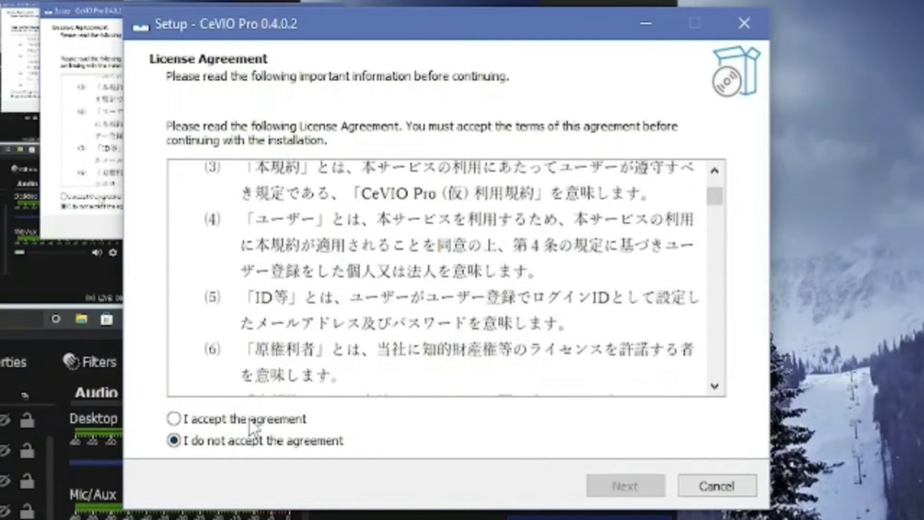
- Accept the CeVIO Pro 0.4.0.2 license agreement and continue the installation
{"action": "scroll", "coordinate": [250, 426], "scroll_direction": "down", "scroll_amount": 3}
{"action": "left_click", "coordinate": [248, 420]}
{"action": "left_click", "coordinate": [653, 494]}
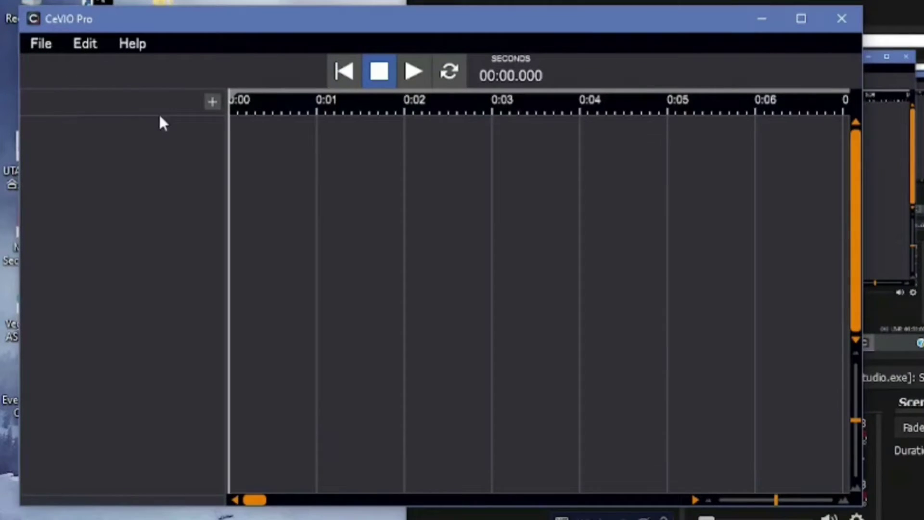
- Add a song track to the empty project and open it in the song editor
{"action": "left_click", "coordinate": [212, 103]}
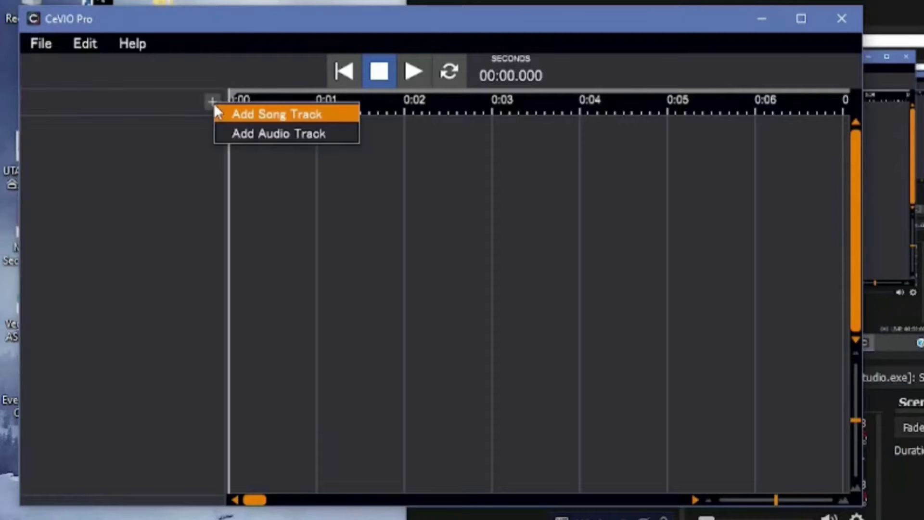
{"action": "left_click", "coordinate": [249, 116]}
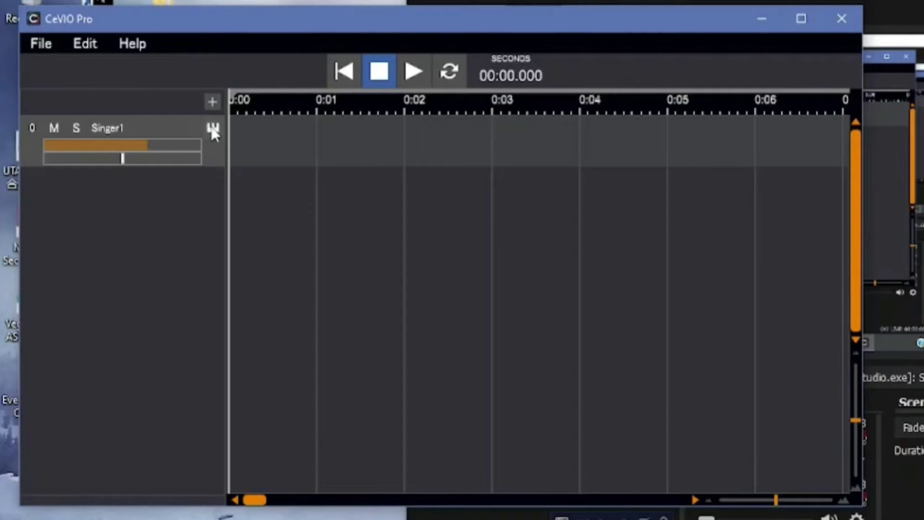
{"action": "left_click", "coordinate": [212, 128]}
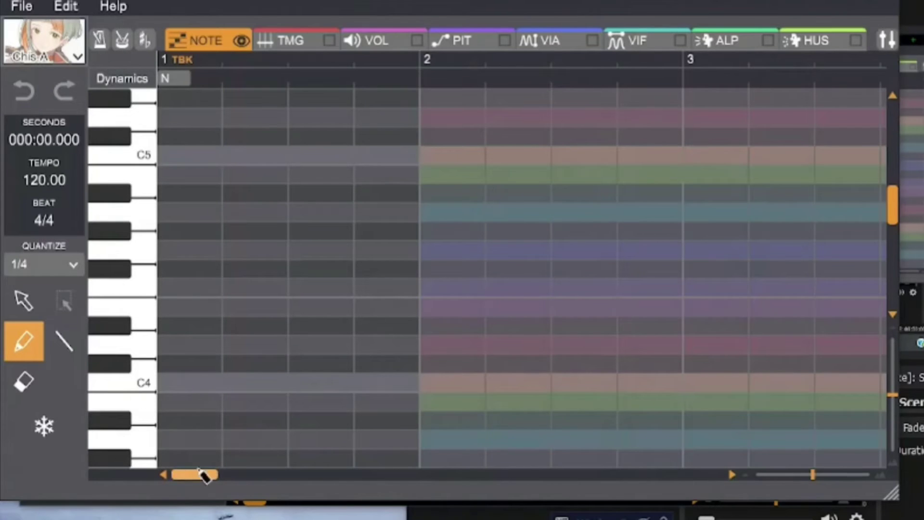
- Check which versions of the Chis-A voice are offered for the track
{"action": "left_click", "coordinate": [79, 66]}
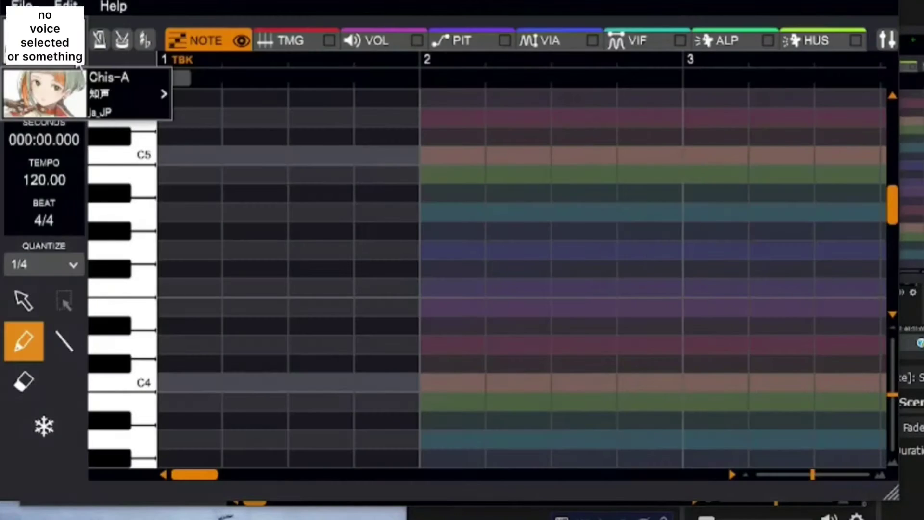
{"action": "mouse_move", "coordinate": [143, 109]}
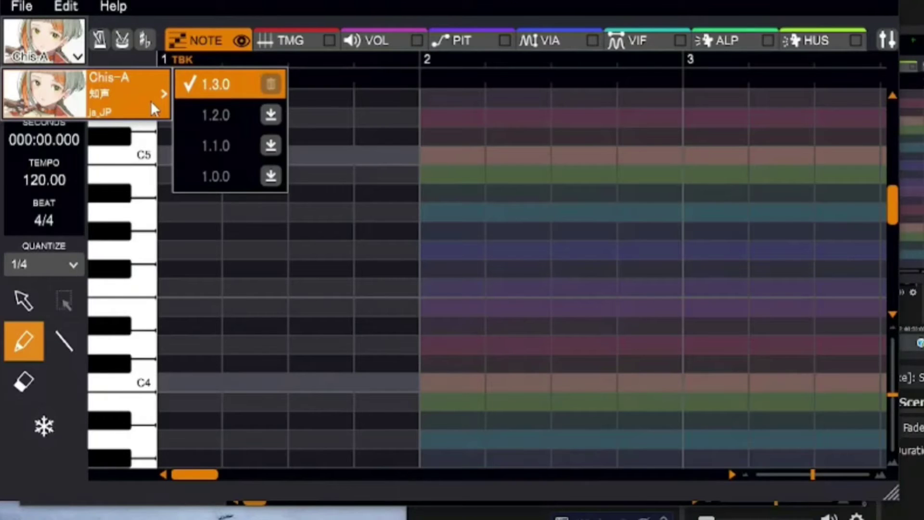
- Import the MusicXML file swaying main.xml from the Naruto OP 9 Swaying folder into the track
{"action": "left_click", "coordinate": [22, 5]}
{"action": "mouse_move", "coordinate": [51, 28]}
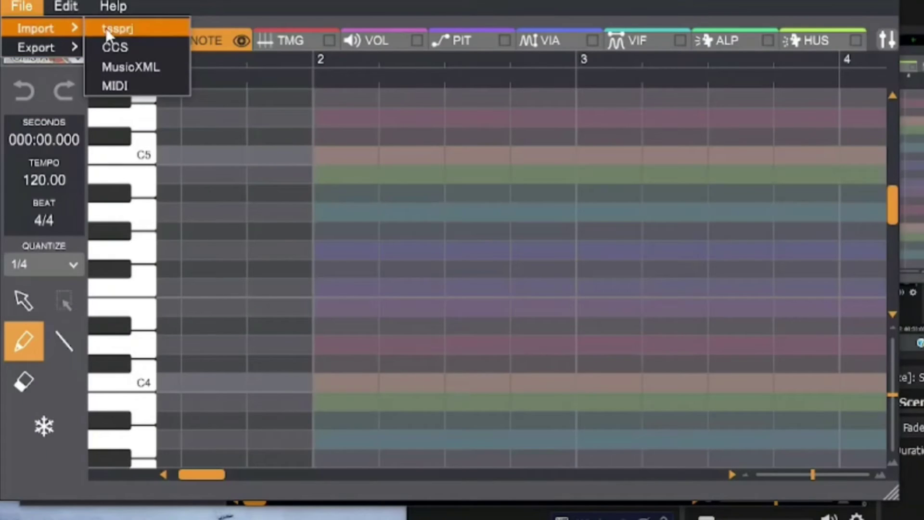
{"action": "left_click", "coordinate": [147, 69]}
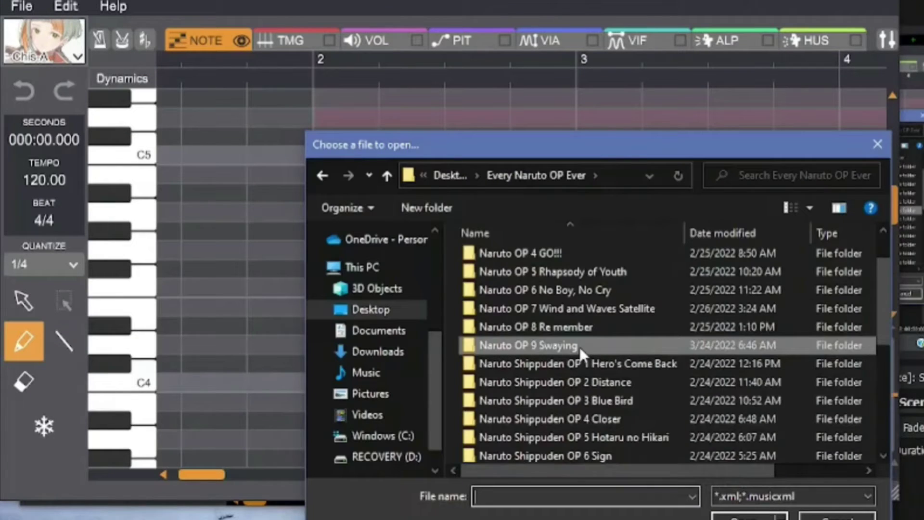
{"action": "double_click", "coordinate": [580, 346]}
{"action": "double_click", "coordinate": [533, 275]}
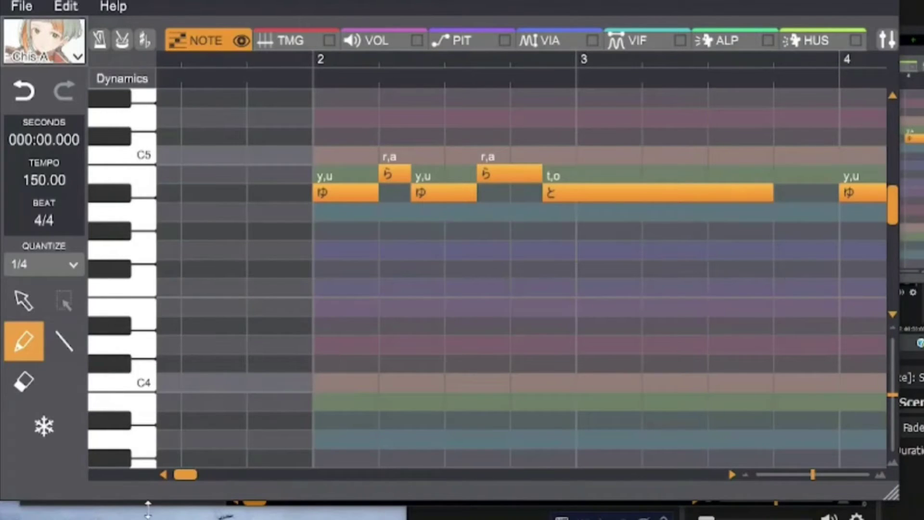
- Switch to File Explorer, open swaying.tssln from the Naruto OP 9 Swaying folder and minimize the folder window
{"action": "key", "text": "alt+Tab"}
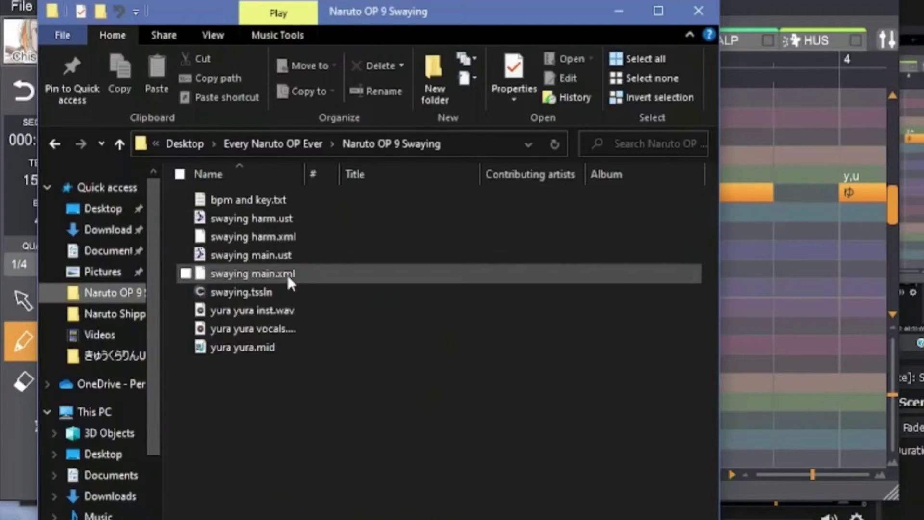
{"action": "double_click", "coordinate": [265, 292]}
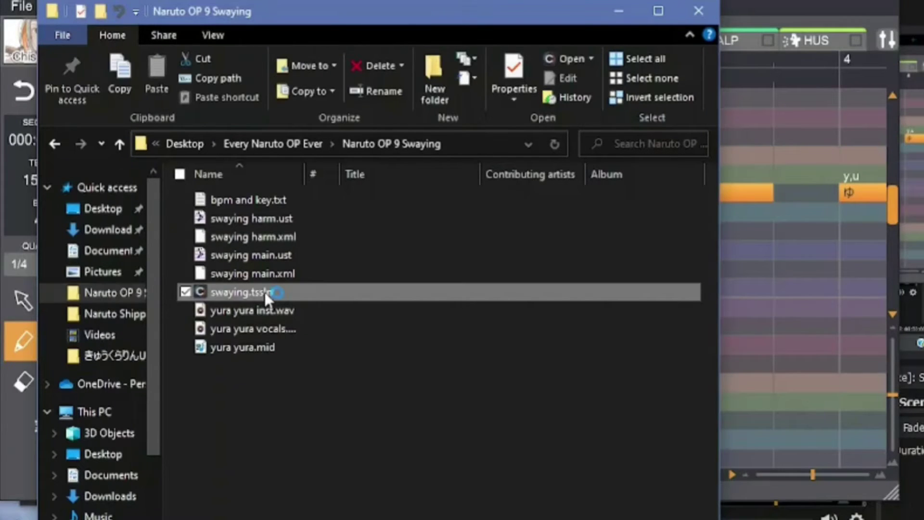
{"action": "left_click", "coordinate": [619, 9]}
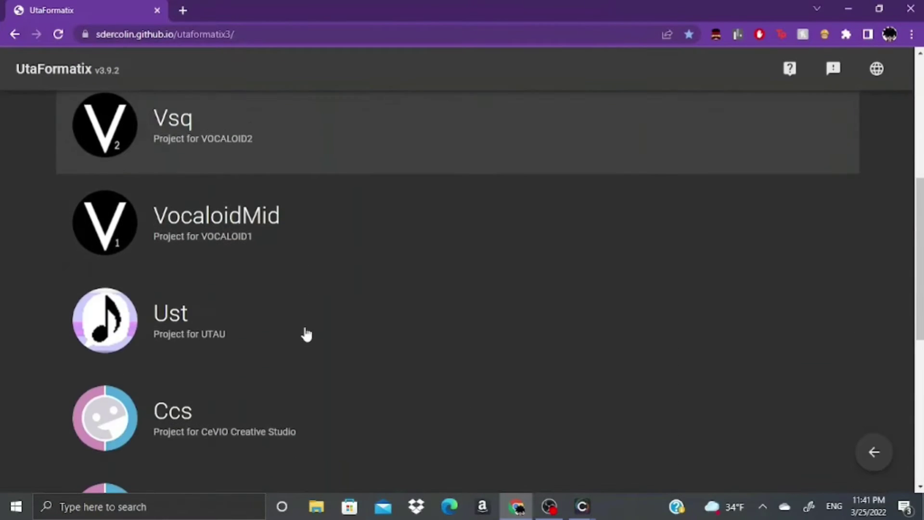
- In UtaFormatix, choose Ust as the output format and continue with Kana VCV to Kana CV lyrics and short rests filled at 1/64 note
{"action": "left_click", "coordinate": [306, 333]}
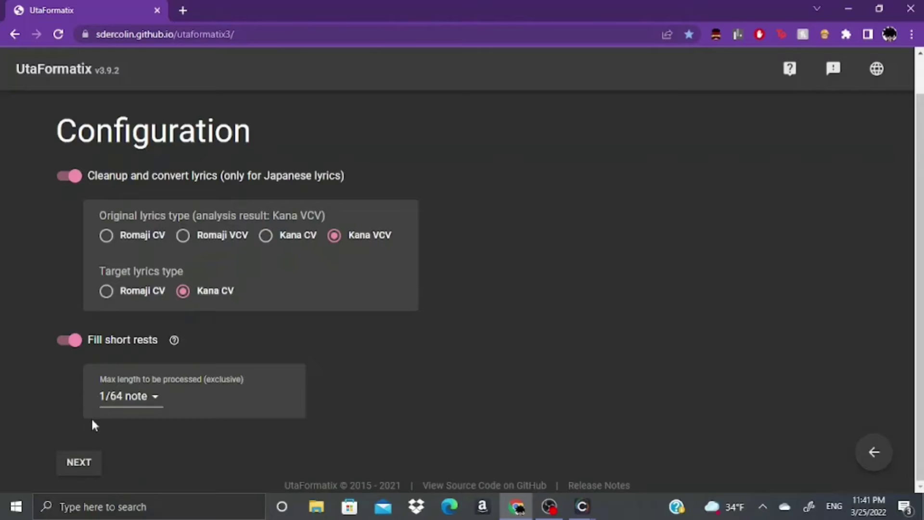
{"action": "left_click", "coordinate": [78, 463]}
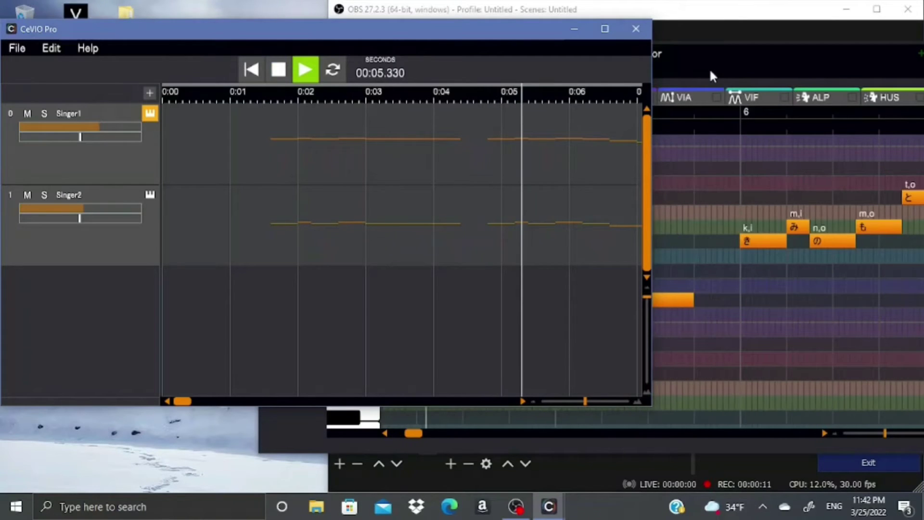
- Listen to the two singer tracks in CeVIO Pro and stop the playback
{"action": "left_click", "coordinate": [710, 68]}
{"action": "left_click", "coordinate": [118, 380]}
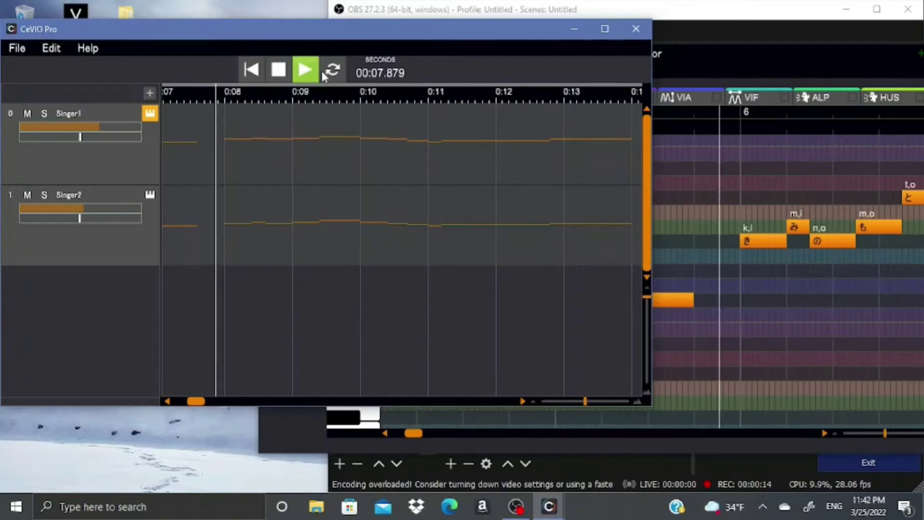
{"action": "left_click", "coordinate": [278, 72]}
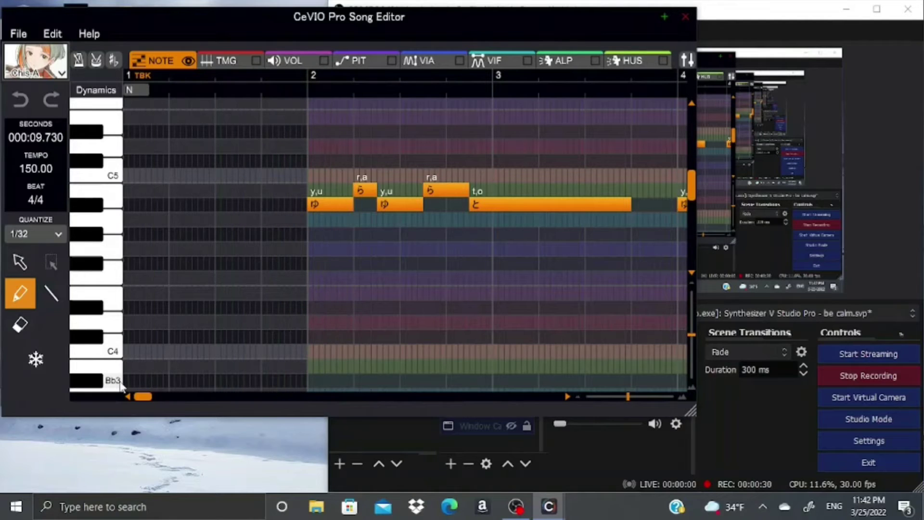
- Set the song editor's quantize value to 1/4 and change it back to 1/32
{"action": "left_click_drag", "start_coordinate": [142, 397], "coordinate": [144, 401]}
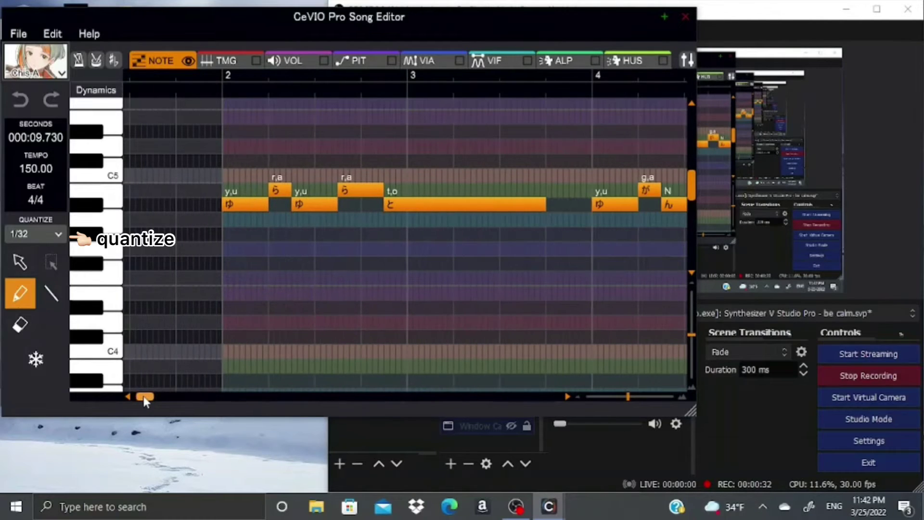
{"action": "left_click", "coordinate": [40, 233]}
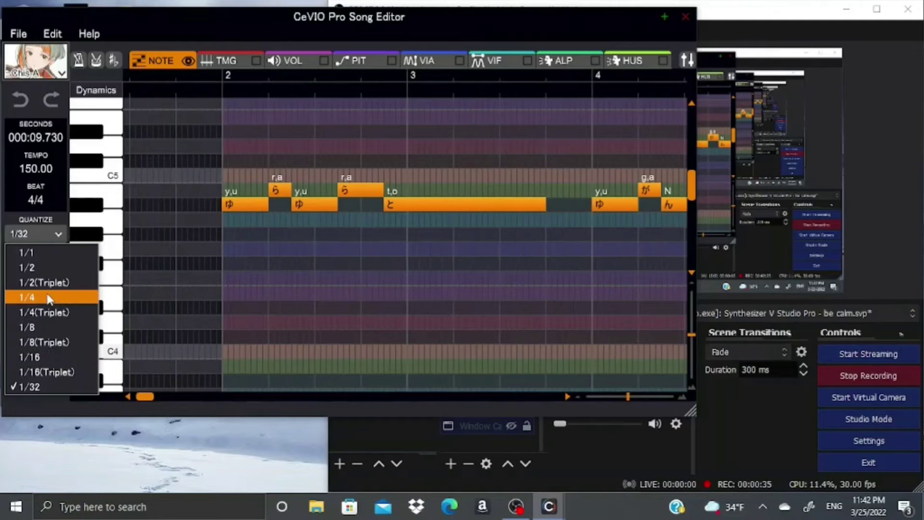
{"action": "left_click", "coordinate": [45, 296]}
{"action": "left_click", "coordinate": [55, 238]}
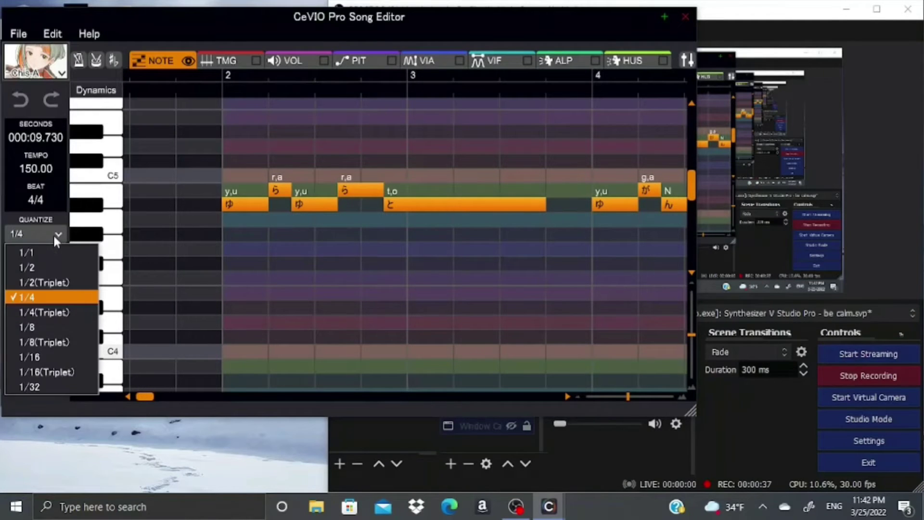
{"action": "left_click", "coordinate": [72, 387]}
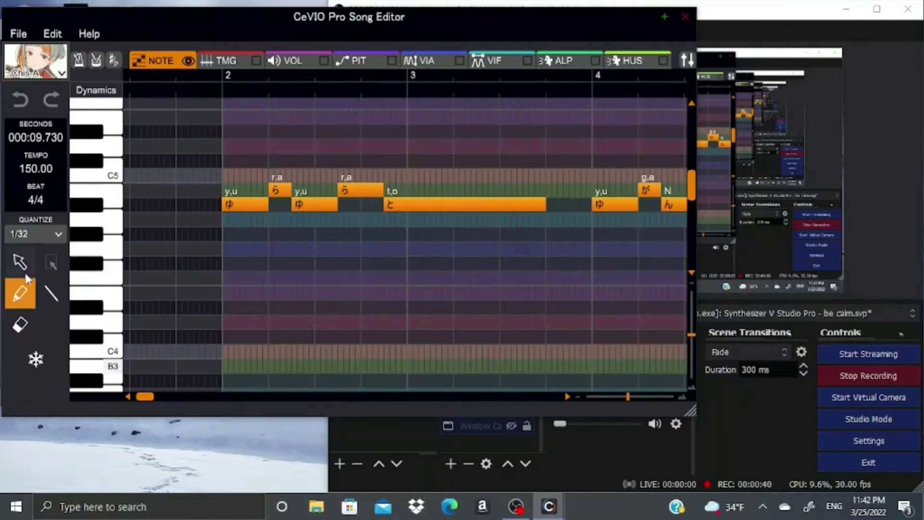
- Try drawing a short note in measure 3 and raising the first note ゆ to C5, undoing both edits
{"action": "left_click_drag", "start_coordinate": [489, 147], "coordinate": [527, 154]}
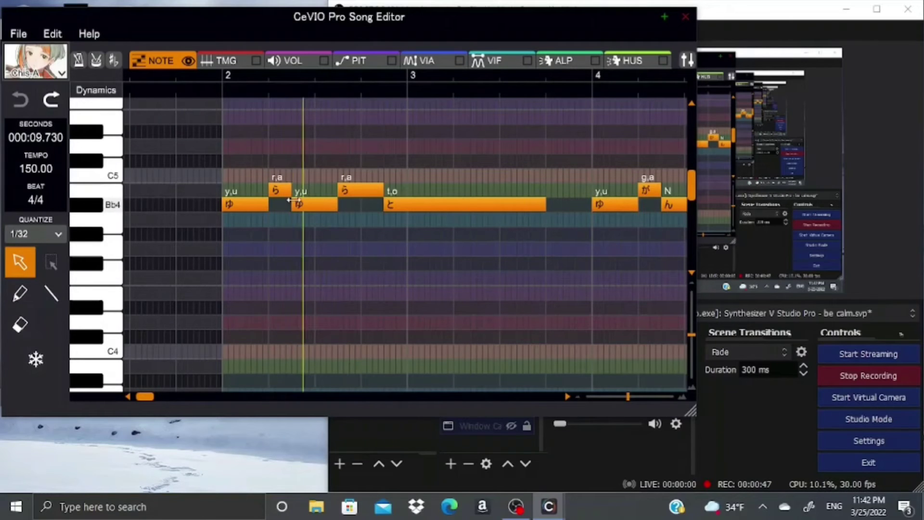
{"action": "left_click_drag", "start_coordinate": [254, 208], "coordinate": [254, 174]}
{"action": "key", "text": "ctrl+z"}
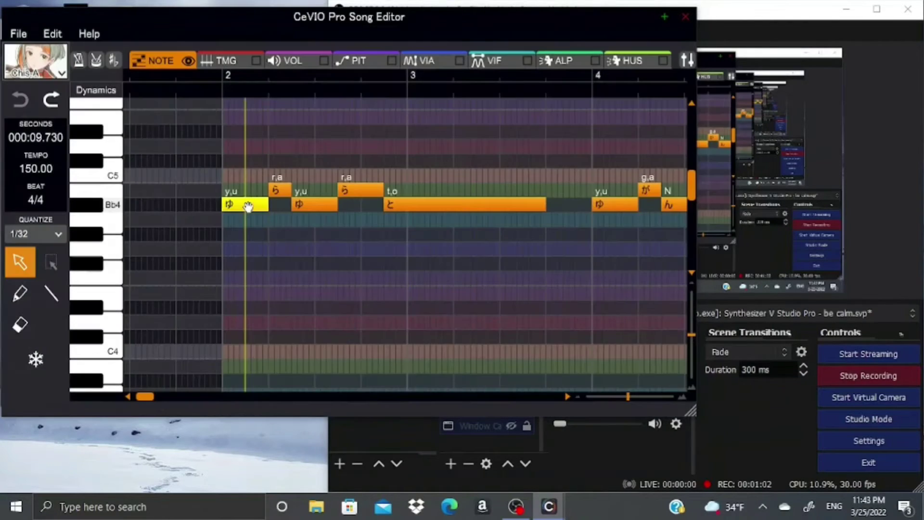
- Try pasting space-separated lyrics through batch lyric entry starting from the first note ゆ, and close the dialog without applying
{"action": "right_click", "coordinate": [248, 206]}
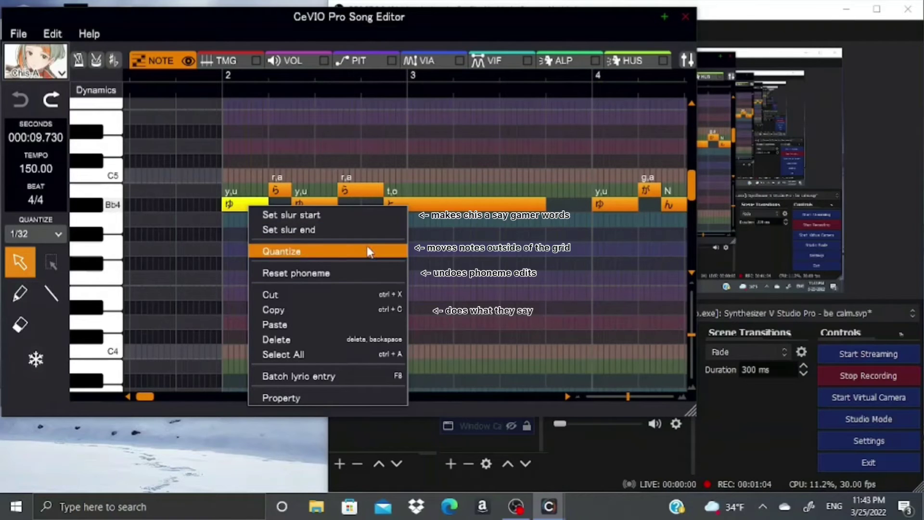
{"action": "left_click", "coordinate": [368, 376]}
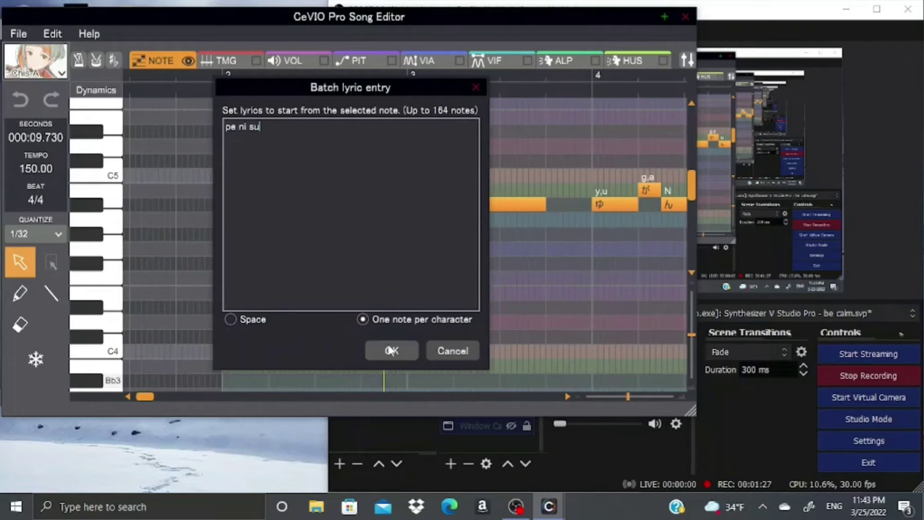
{"action": "left_click", "coordinate": [253, 319]}
{"action": "key", "text": "ctrl+a"}
{"action": "key", "text": "ctrl+v"}
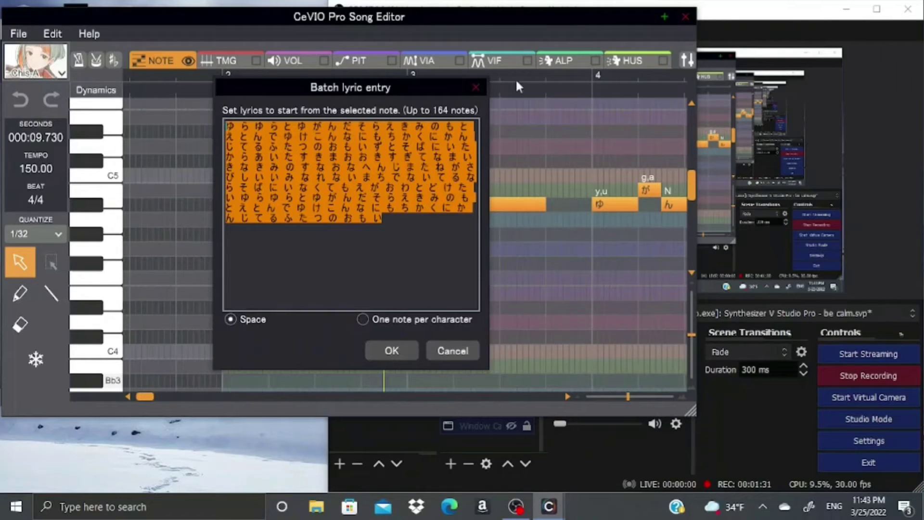
{"action": "left_click", "coordinate": [476, 89]}
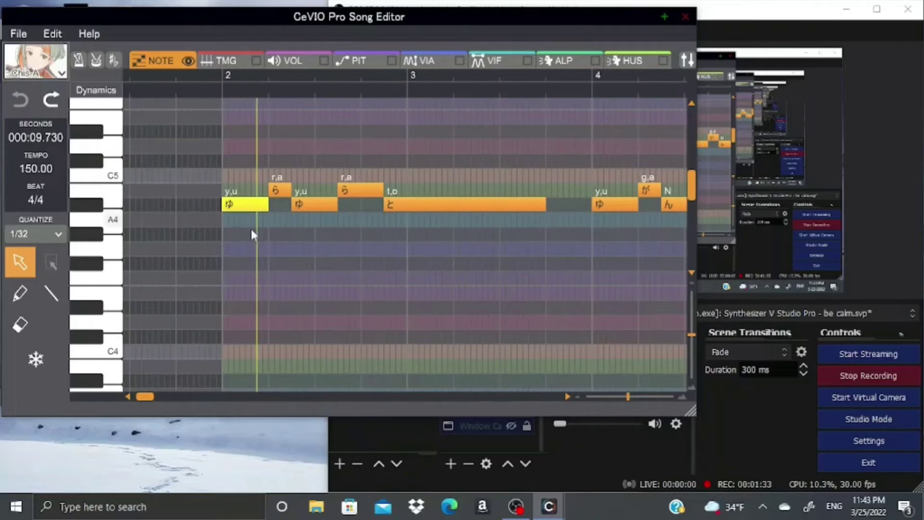
- Try editing the first note's lyric and extending its phonemes to y,u,h
{"action": "double_click", "coordinate": [236, 203]}
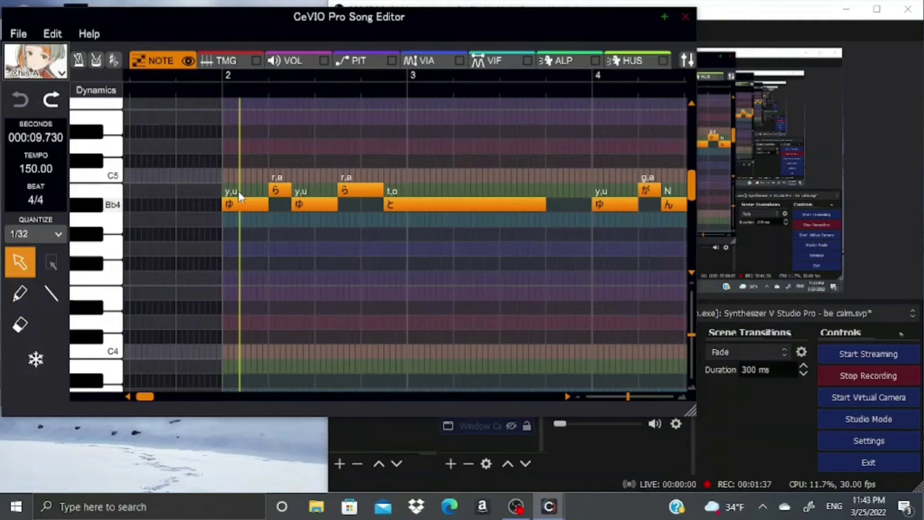
{"action": "double_click", "coordinate": [233, 191]}
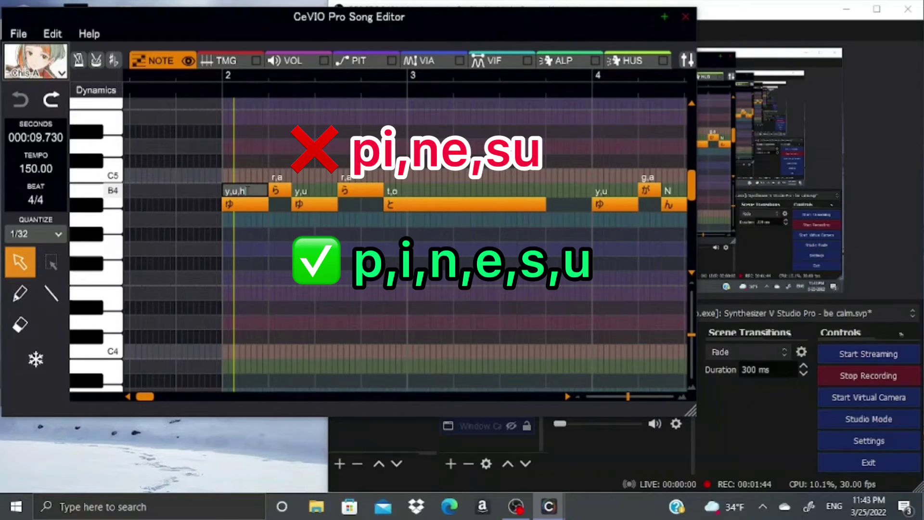
- Show the phoneme timing and use the pencil to shift the start of the t phoneme of と earlier, playing back the song
{"action": "left_click", "coordinate": [238, 61]}
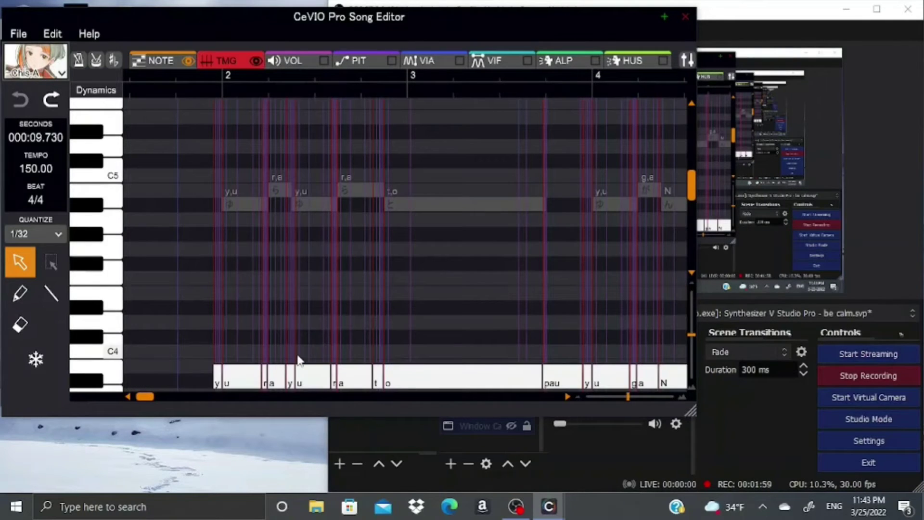
{"action": "left_click", "coordinate": [20, 294]}
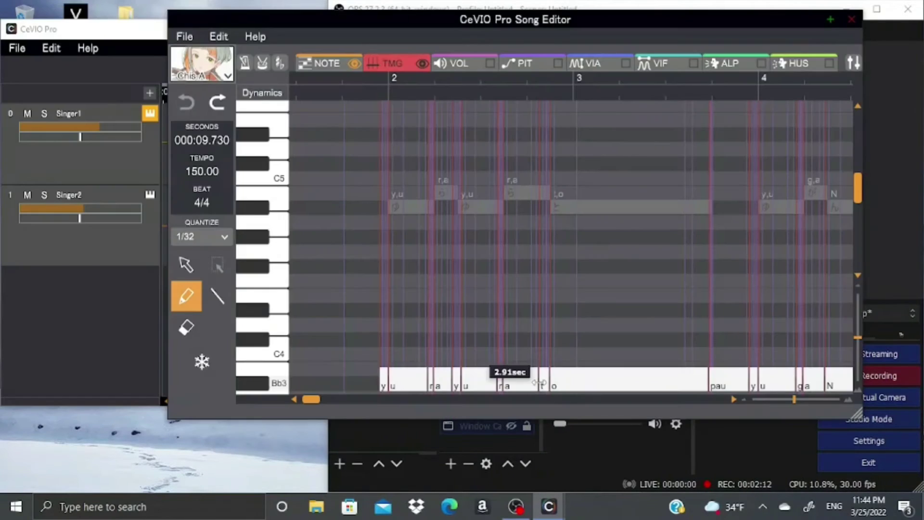
{"action": "left_click_drag", "start_coordinate": [538, 383], "coordinate": [525, 382]}
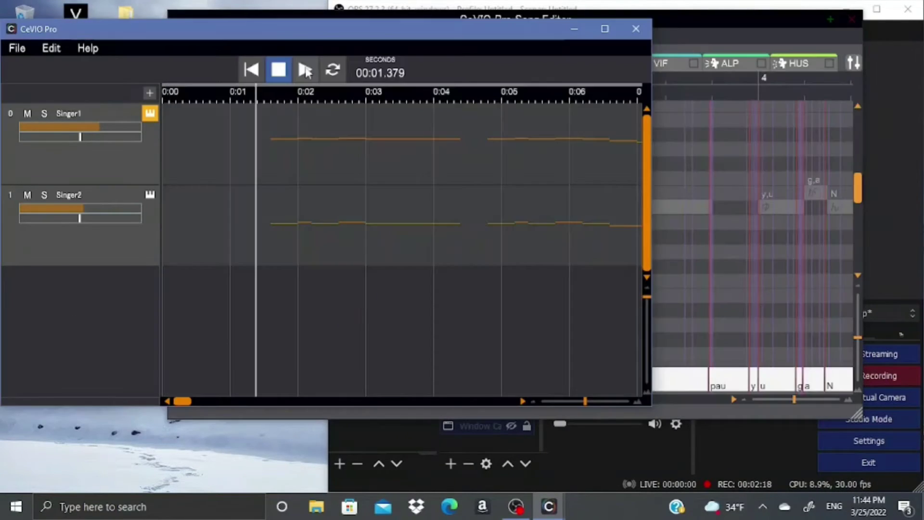
{"action": "key", "text": "space"}
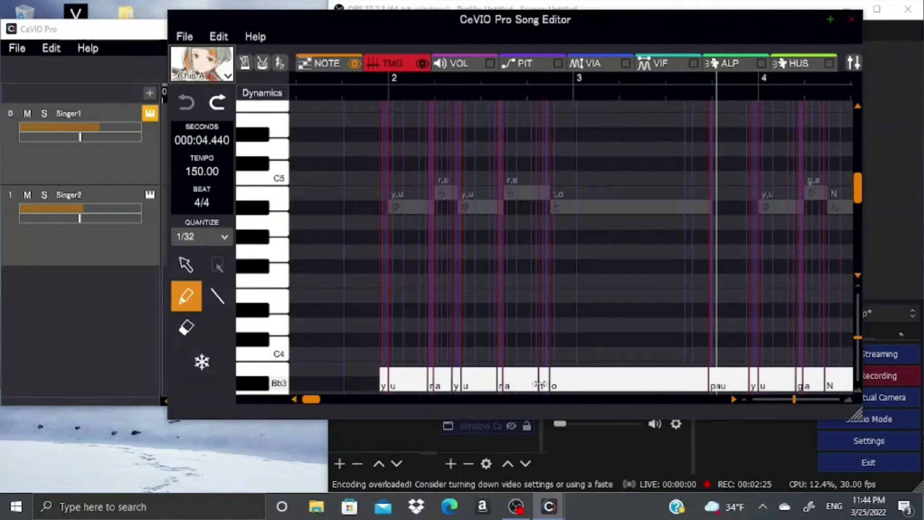
{"action": "left_click_drag", "start_coordinate": [541, 384], "coordinate": [528, 384]}
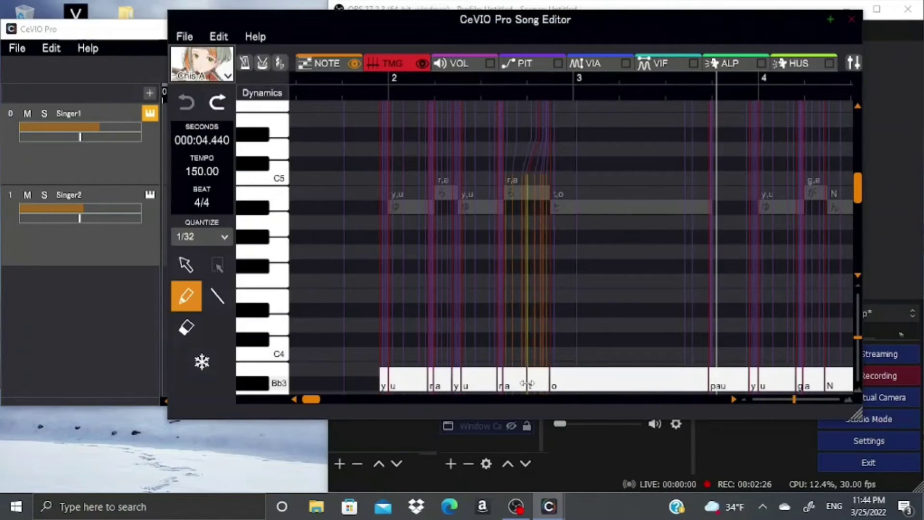
- Try redrawing the volume across measures 2 and 3, low at first and rising on と, and the pitch at the first ゆ, playing back the song
{"action": "key", "text": "space"}
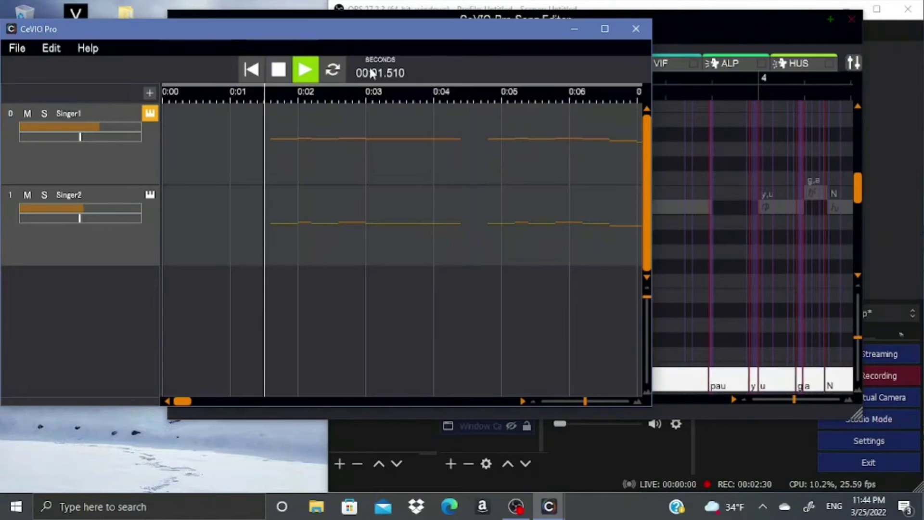
{"action": "left_click", "coordinate": [283, 76]}
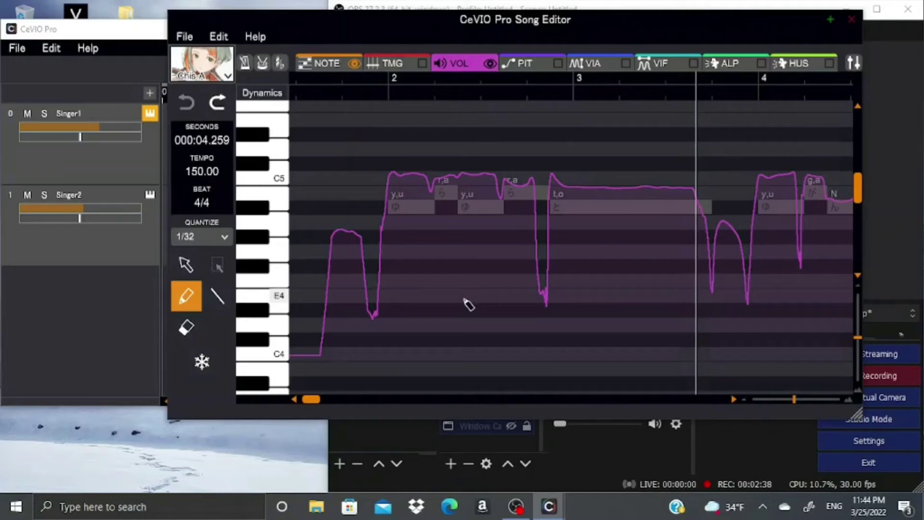
{"action": "mouse_move", "coordinate": [378, 236]}
{"action": "left_mouse_down"}
{"action": "mouse_move", "coordinate": [545, 239]}
{"action": "mouse_move", "coordinate": [665, 175]}
{"action": "mouse_move", "coordinate": [683, 180]}
{"action": "left_mouse_up"}
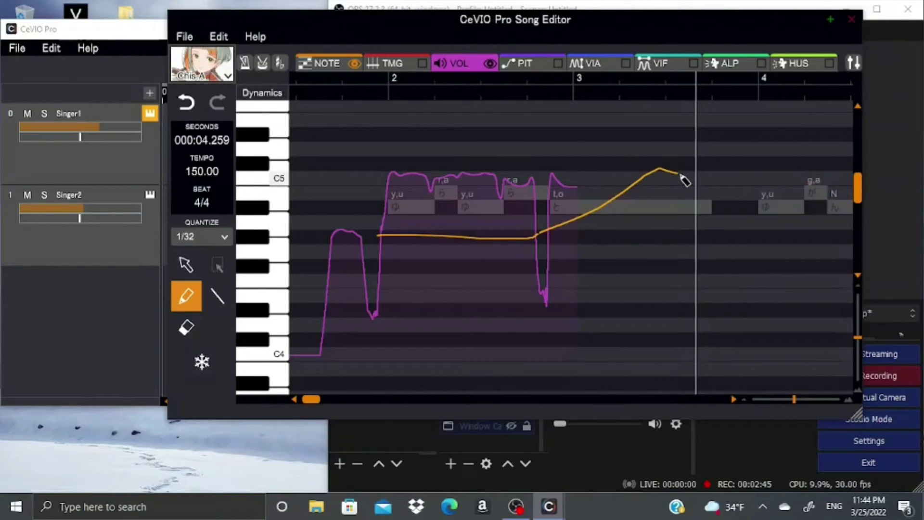
{"action": "key", "text": "space"}
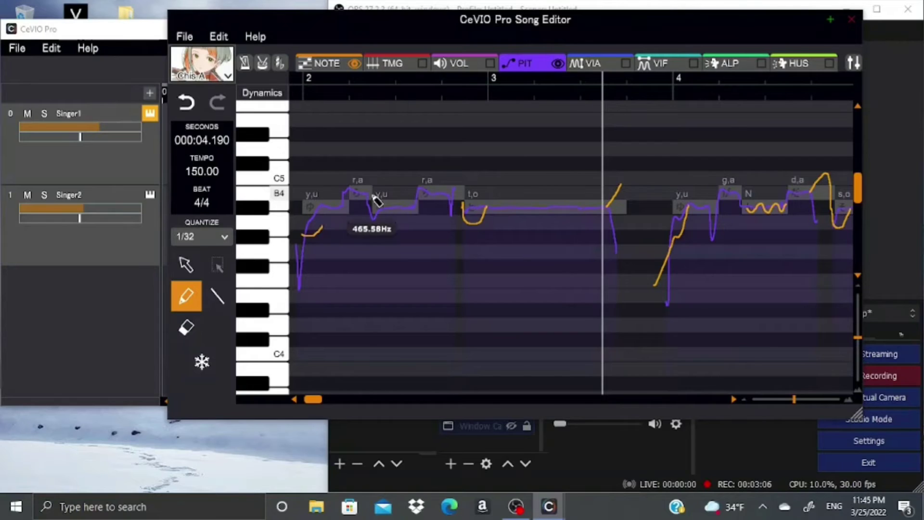
{"action": "left_click_drag", "start_coordinate": [328, 208], "coordinate": [324, 230]}
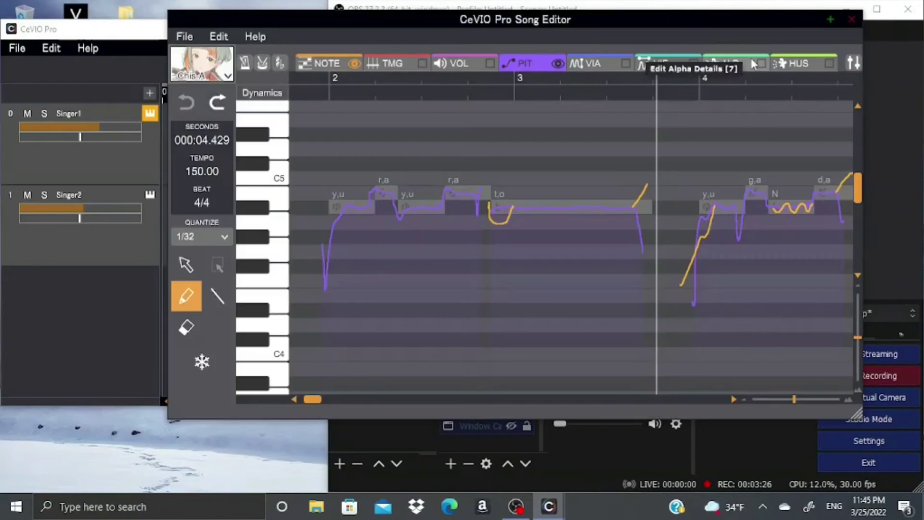
- Try drawing the alpha curve across measures 2 and 3, first raised and then lowered, playing back each version
{"action": "left_click", "coordinate": [753, 64]}
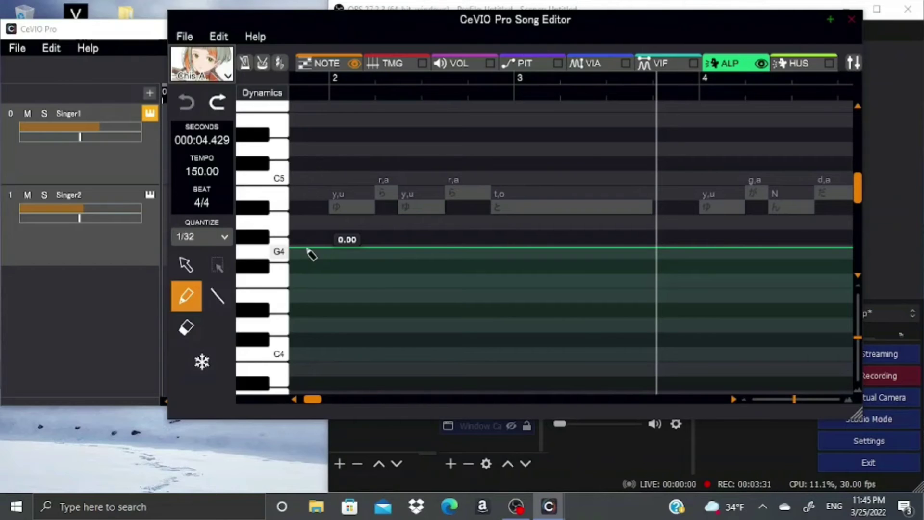
{"action": "left_click_drag", "start_coordinate": [319, 247], "coordinate": [478, 175]}
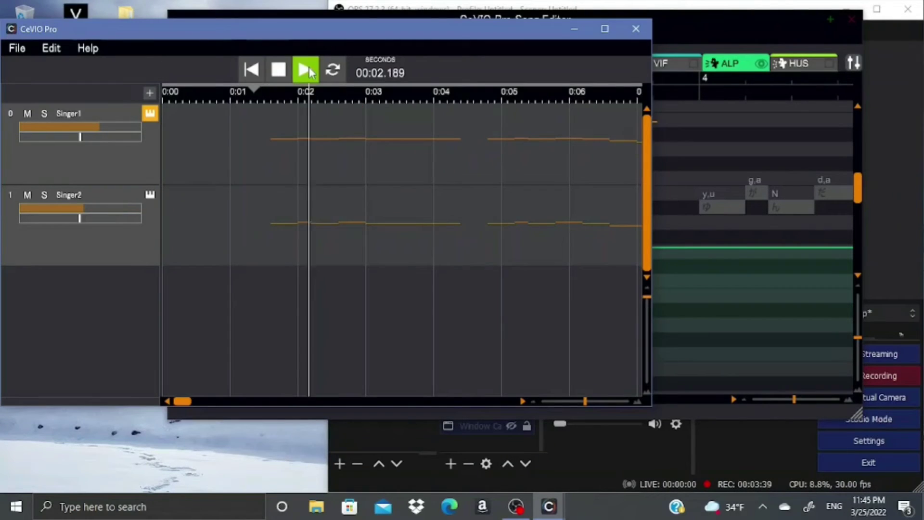
{"action": "mouse_move", "coordinate": [320, 249]}
{"action": "left_mouse_down"}
{"action": "mouse_move", "coordinate": [471, 332]}
{"action": "mouse_move", "coordinate": [662, 321]}
{"action": "mouse_move", "coordinate": [685, 340]}
{"action": "left_mouse_up"}
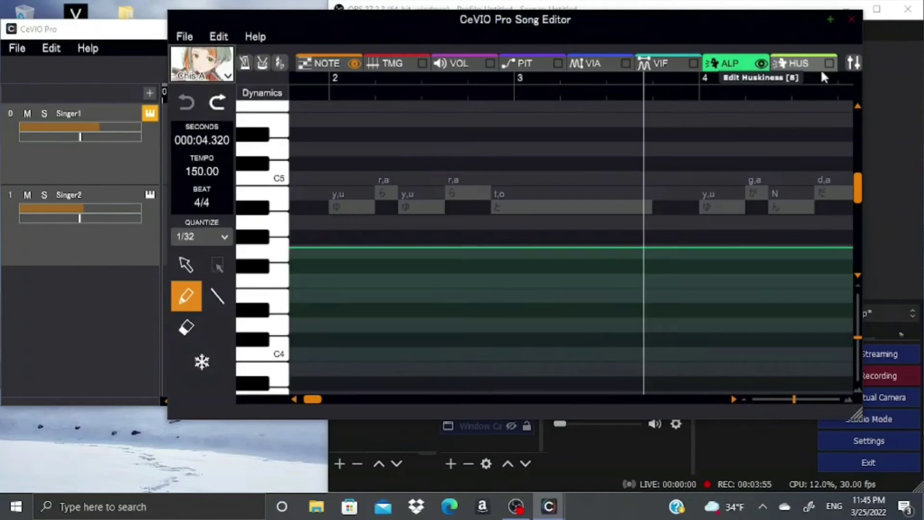
- Try drawing the huskiness curve raised across measures 2 and 3, play it back, and redraw it lowered
{"action": "left_click", "coordinate": [822, 68]}
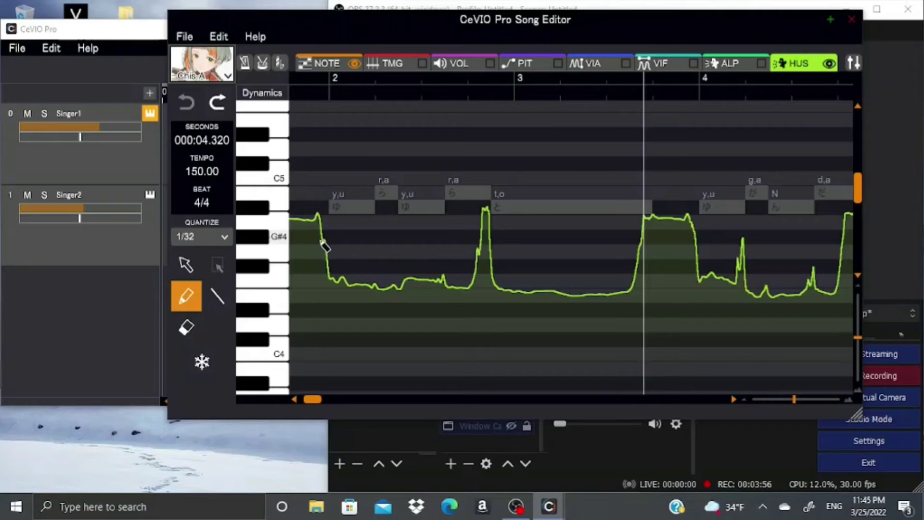
{"action": "mouse_move", "coordinate": [310, 217]}
{"action": "left_mouse_down"}
{"action": "mouse_move", "coordinate": [389, 147]}
{"action": "mouse_move", "coordinate": [626, 147]}
{"action": "mouse_move", "coordinate": [675, 165]}
{"action": "mouse_move", "coordinate": [682, 227]}
{"action": "left_mouse_up"}
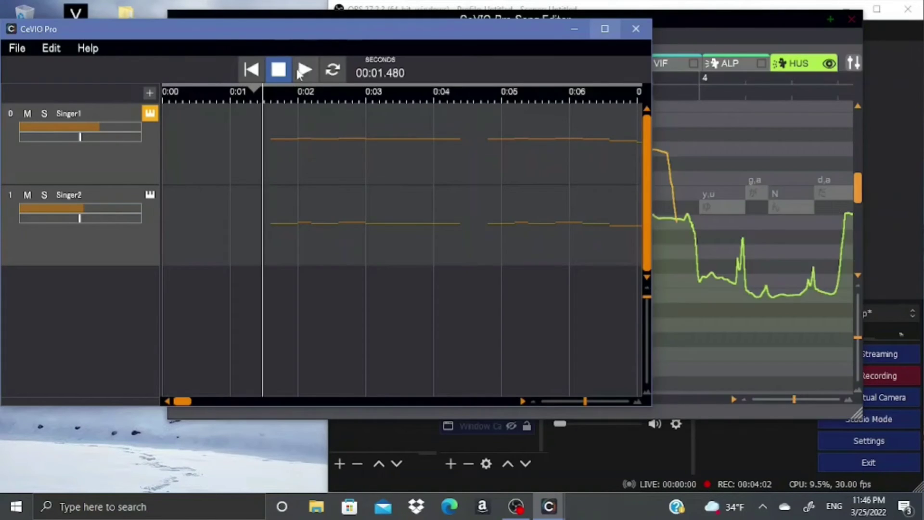
{"action": "left_click", "coordinate": [299, 72]}
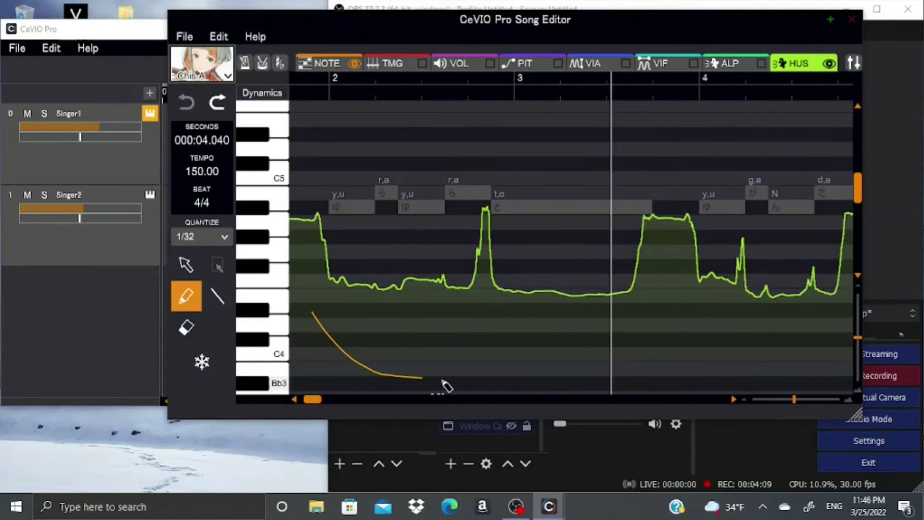
{"action": "mouse_move", "coordinate": [443, 384]}
{"action": "left_mouse_down"}
{"action": "mouse_move", "coordinate": [675, 373]}
{"action": "mouse_move", "coordinate": [678, 359]}
{"action": "left_mouse_up"}
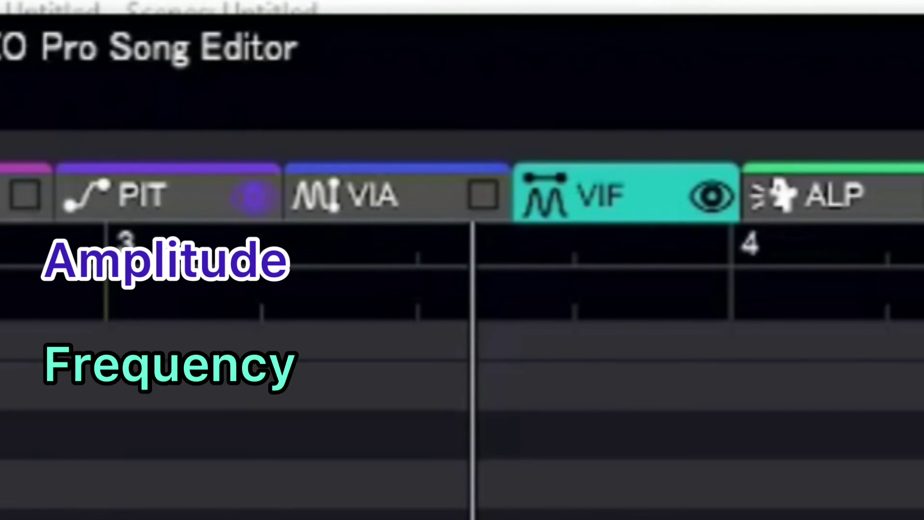
- Display the pitch curve behind the vibrato frequency and draw a high vibrato frequency curve, around C5 height, over the long note と
{"action": "left_click", "coordinate": [475, 206]}
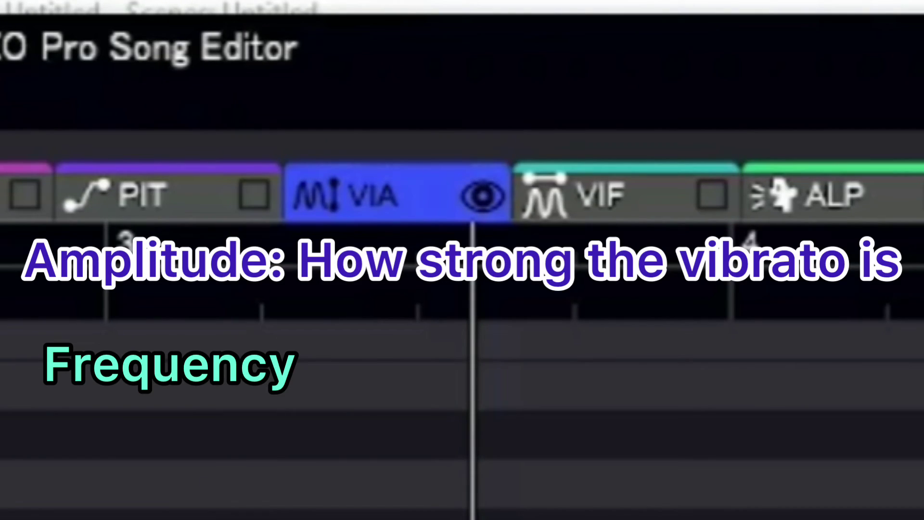
{"action": "left_click", "coordinate": [244, 207]}
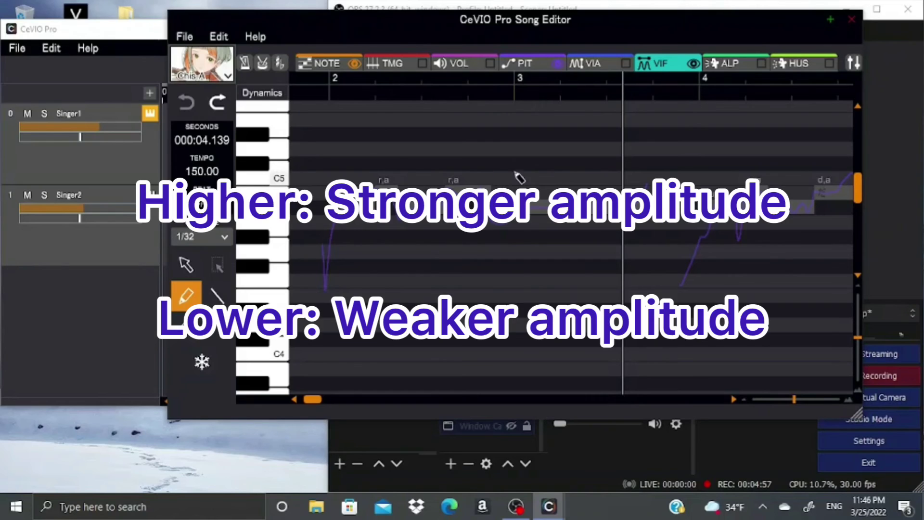
{"action": "left_click_drag", "start_coordinate": [639, 171], "coordinate": [666, 169]}
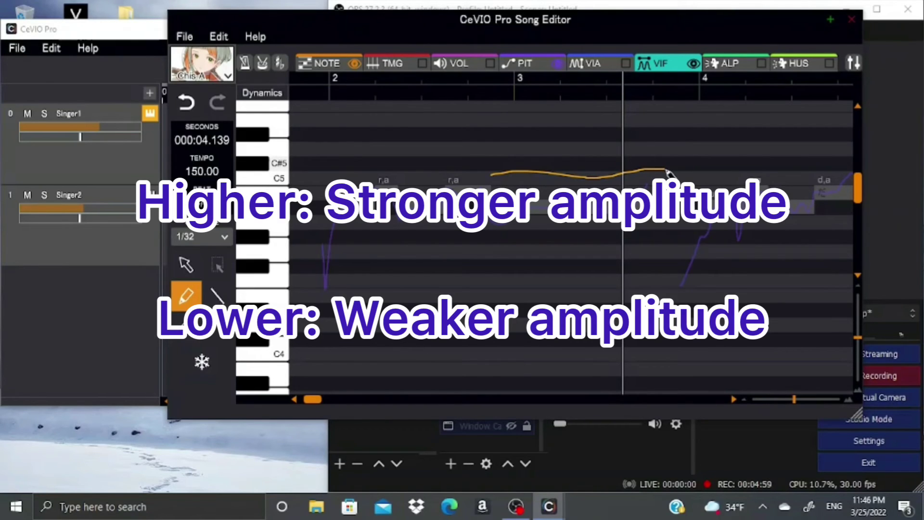
- Try drawing a high vibrato amplitude curve over the long note と with the pitch curve displayed, and undo it
{"action": "left_click", "coordinate": [599, 62]}
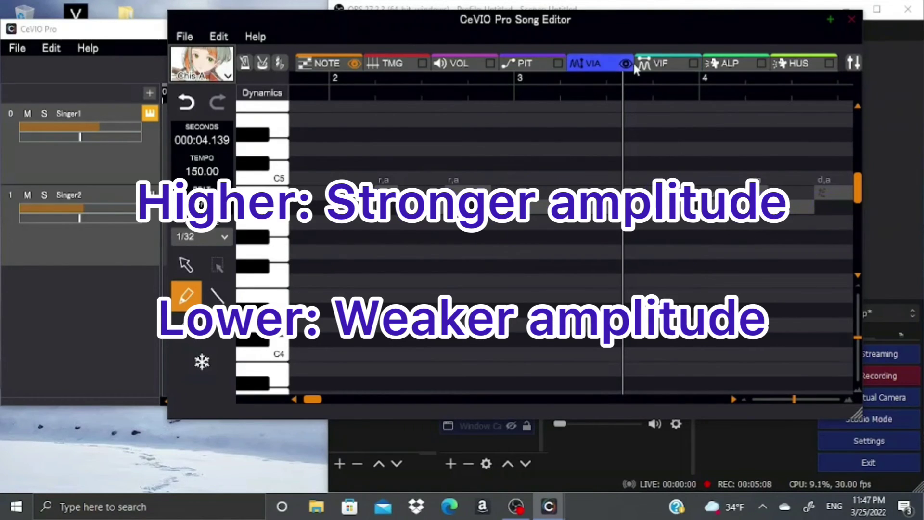
{"action": "left_click", "coordinate": [557, 63]}
{"action": "mouse_move", "coordinate": [496, 183]}
{"action": "left_mouse_down"}
{"action": "mouse_move", "coordinate": [588, 192]}
{"action": "mouse_move", "coordinate": [650, 175]}
{"action": "left_mouse_up"}
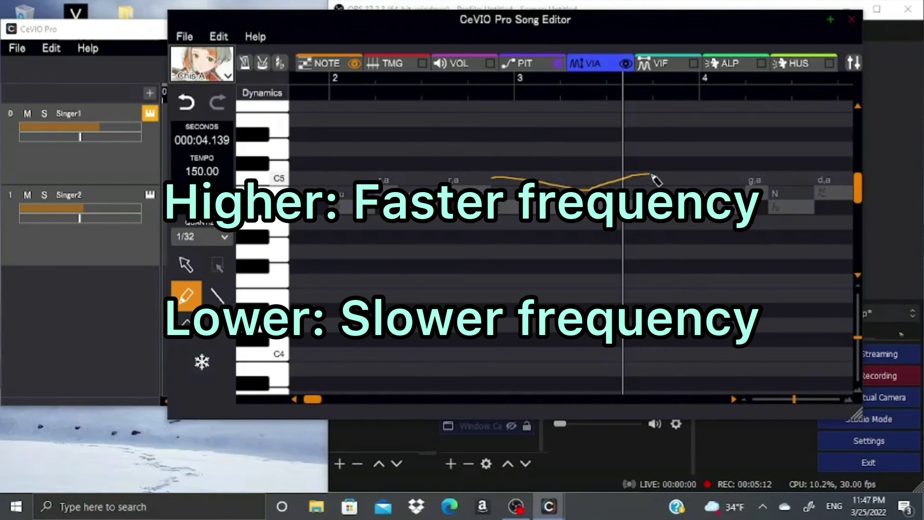
{"action": "left_click", "coordinate": [194, 109]}
- Redraw the vibrato frequency over the long note と progressively lower, down to about 4.44 Hz, and play back the phrase
{"action": "left_click_drag", "start_coordinate": [632, 235], "coordinate": [650, 244]}
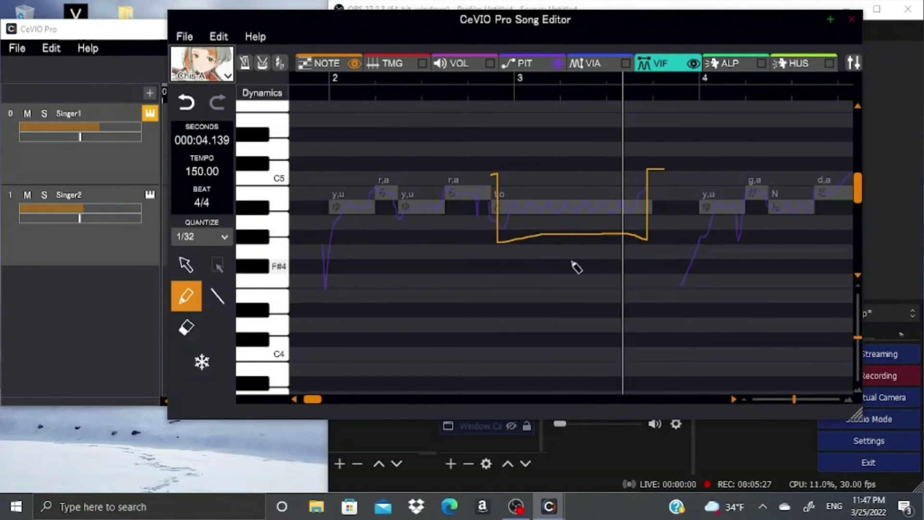
{"action": "left_click_drag", "start_coordinate": [487, 270], "coordinate": [653, 270]}
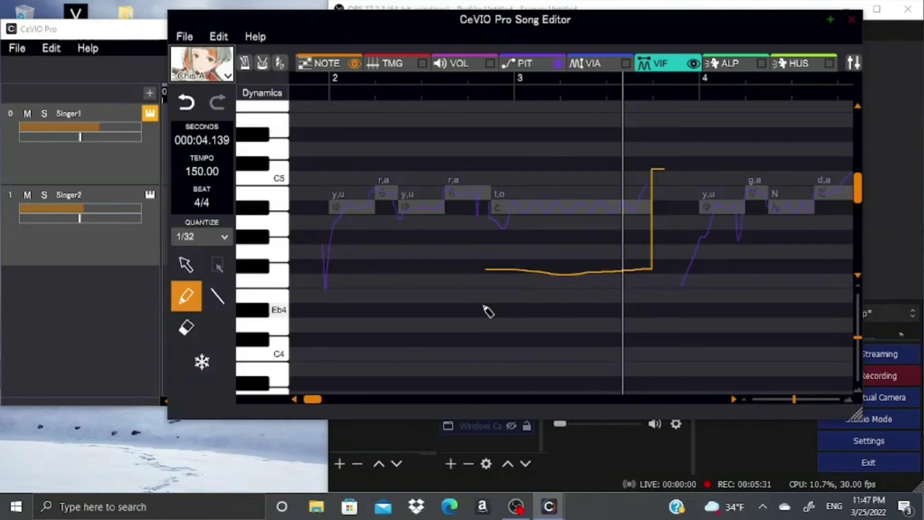
{"action": "left_click_drag", "start_coordinate": [484, 306], "coordinate": [657, 306]}
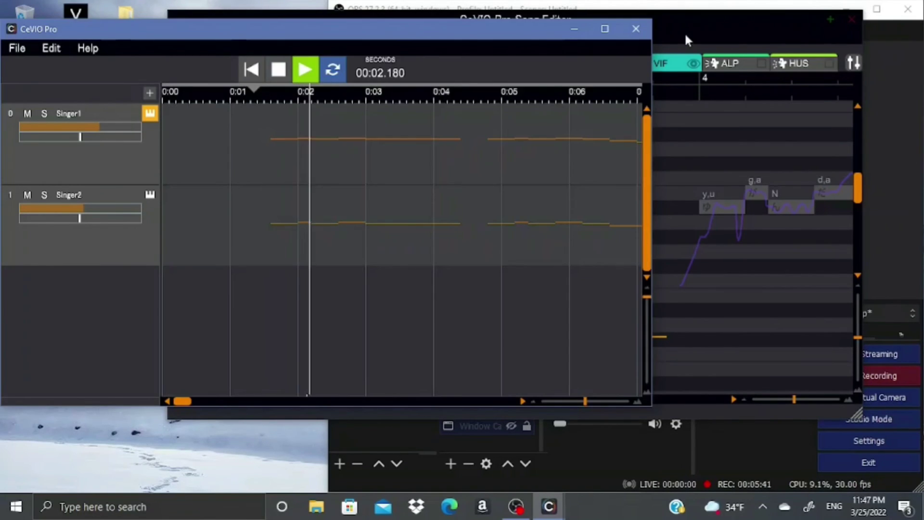
{"action": "left_click", "coordinate": [686, 35]}
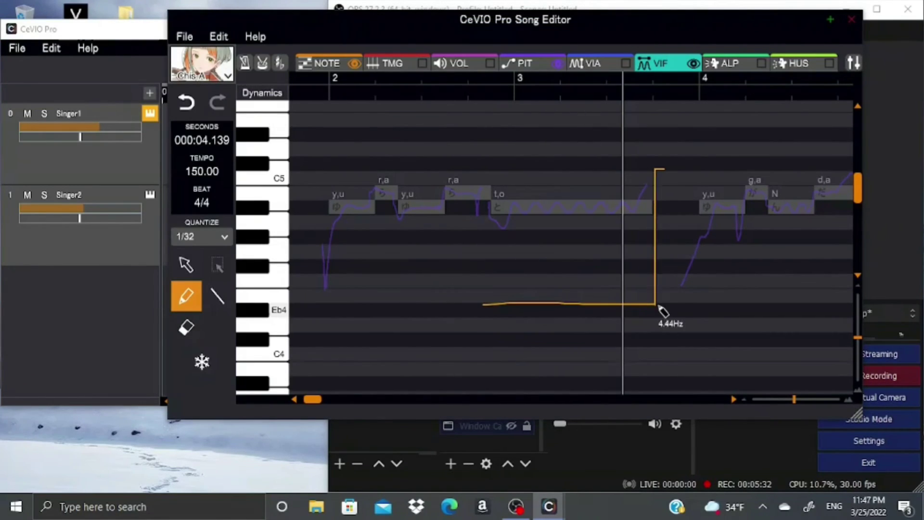
{"action": "left_click_drag", "start_coordinate": [659, 306], "coordinate": [664, 308]}
{"action": "key", "text": "space"}
{"action": "left_click", "coordinate": [308, 70]}
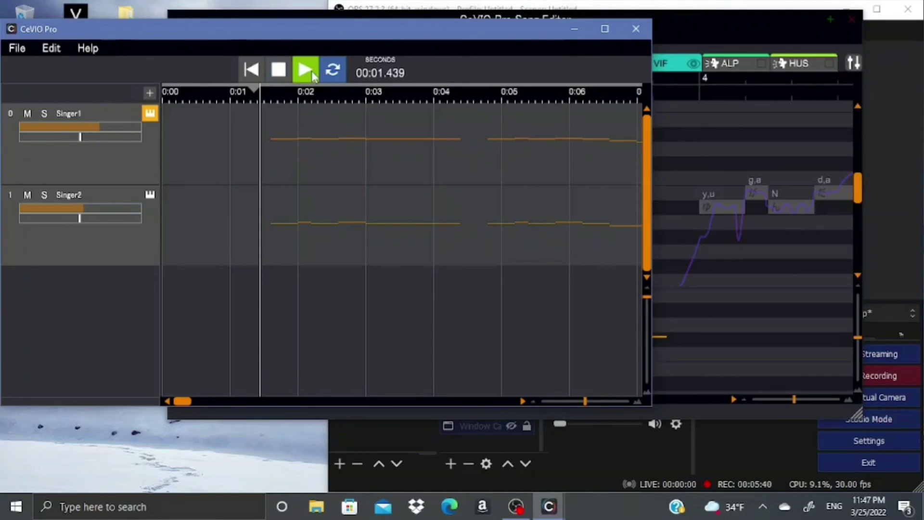
{"action": "left_click", "coordinate": [686, 37]}
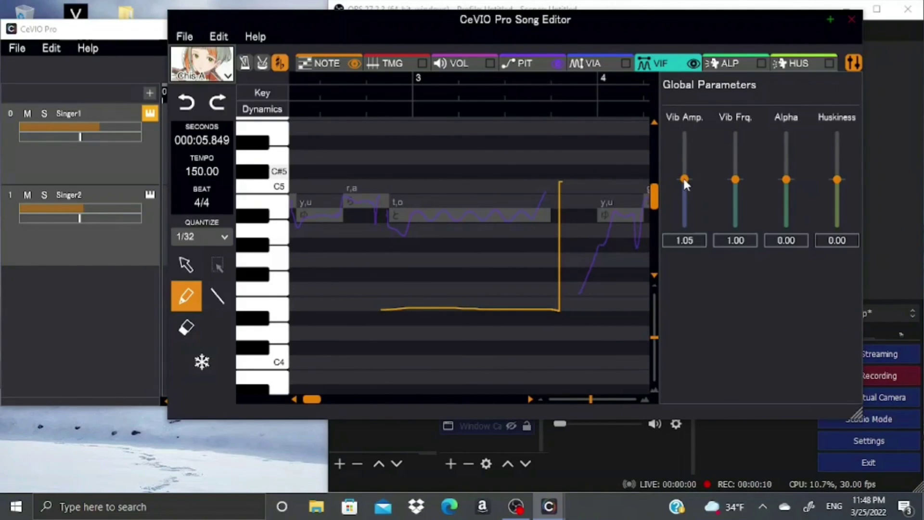
- Set the global vibrato amplitude to 10.00 and the global vibrato frequency to 2.00, and play back the song
{"action": "left_click_drag", "start_coordinate": [683, 177], "coordinate": [685, 165]}
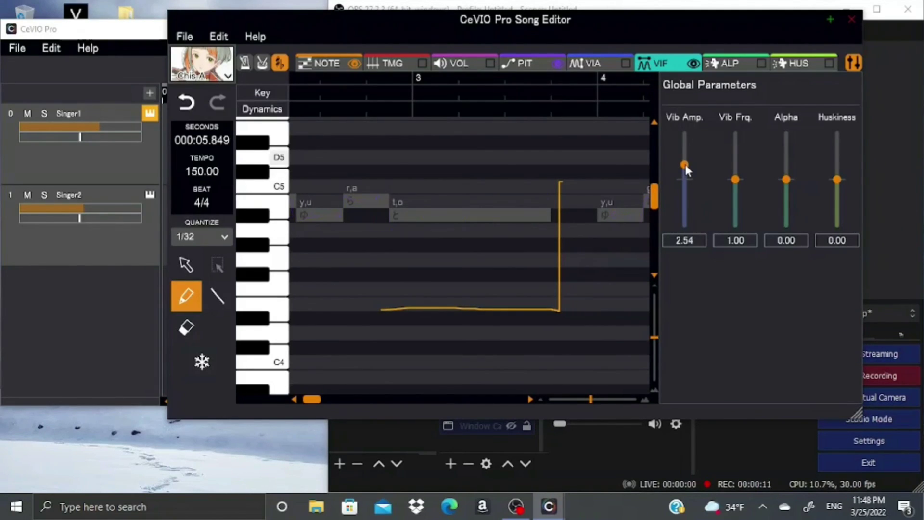
{"action": "left_click", "coordinate": [736, 178]}
{"action": "left_click_drag", "start_coordinate": [736, 178], "coordinate": [737, 119]}
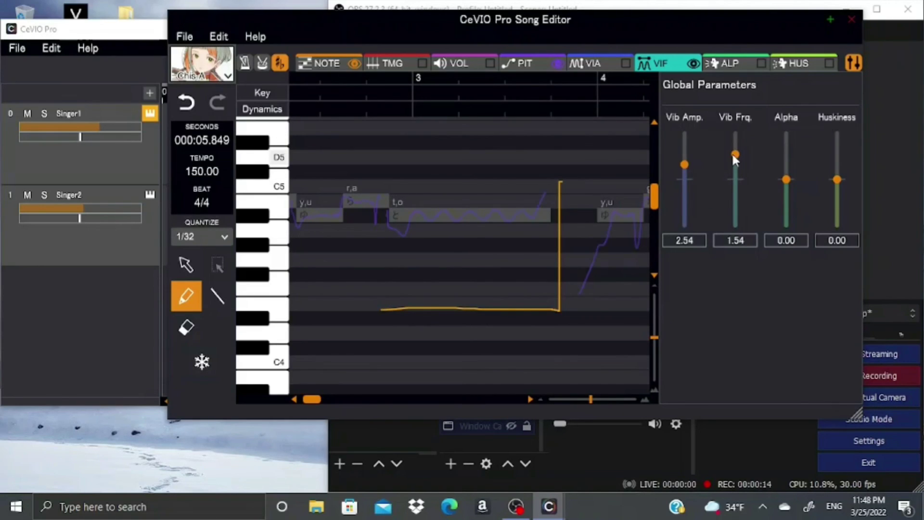
{"action": "left_click_drag", "start_coordinate": [732, 152], "coordinate": [736, 120]}
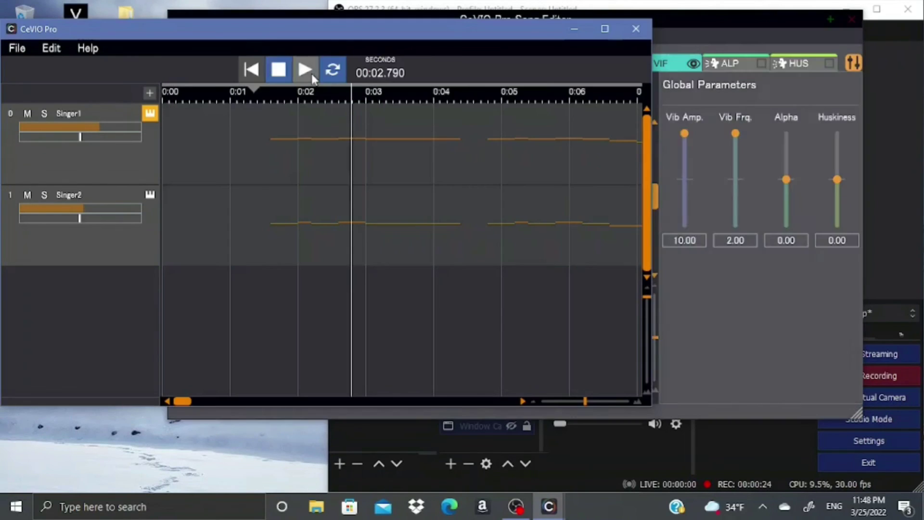
{"action": "key", "text": "space"}
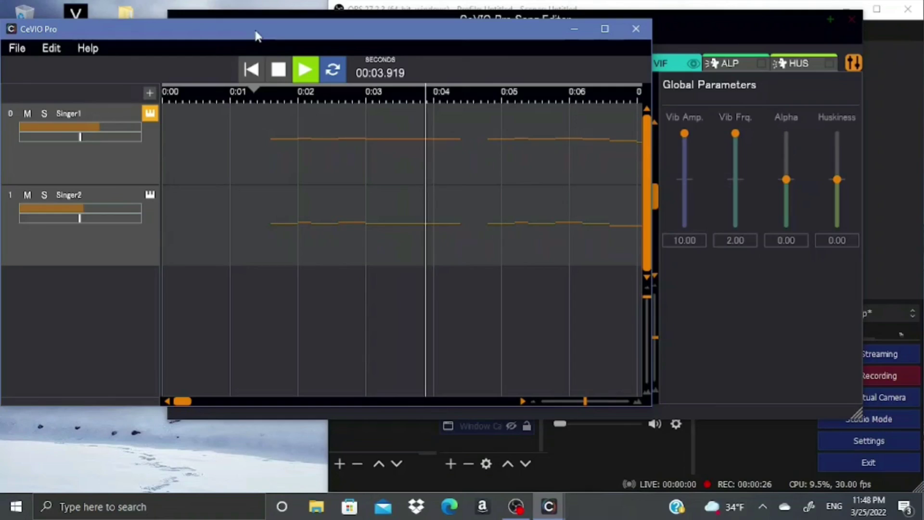
{"action": "left_click", "coordinate": [276, 72]}
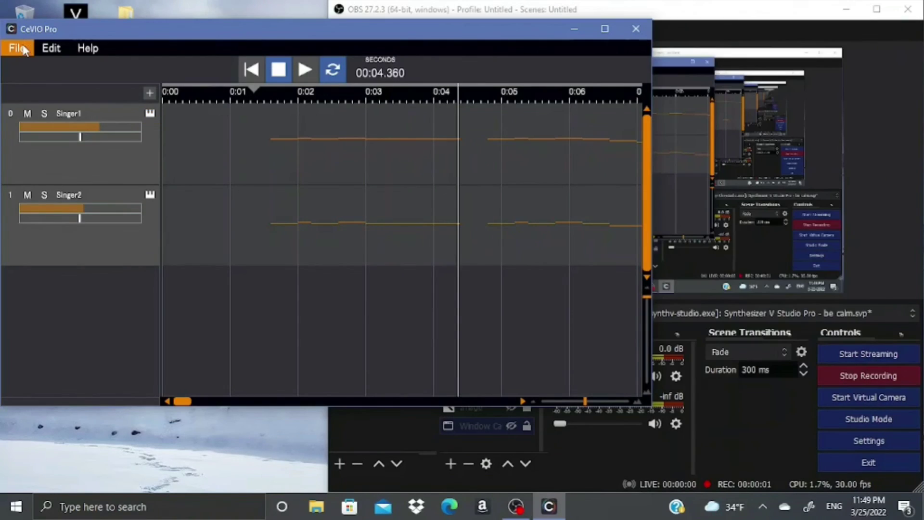
- Export the project as an audio mixdown named swaying in the Naruto OP 9 Swaying folder
{"action": "left_click", "coordinate": [16, 48]}
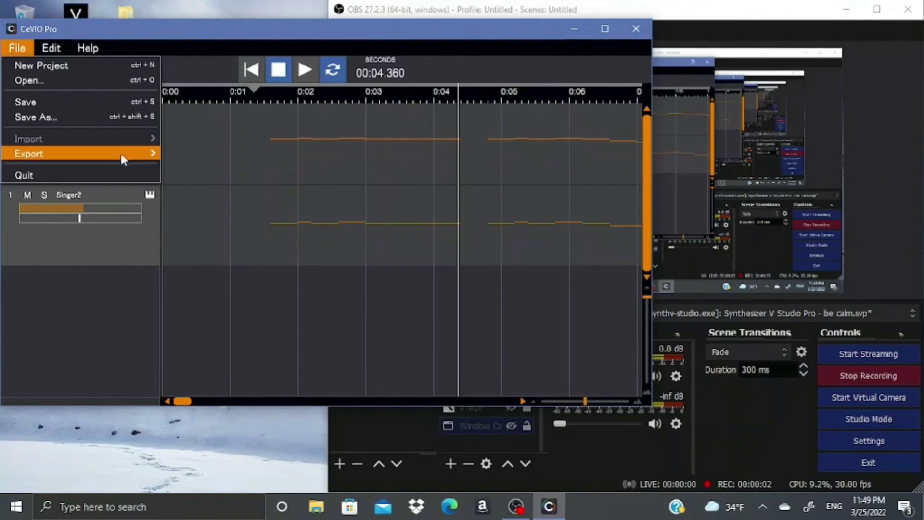
{"action": "mouse_move", "coordinate": [133, 158]}
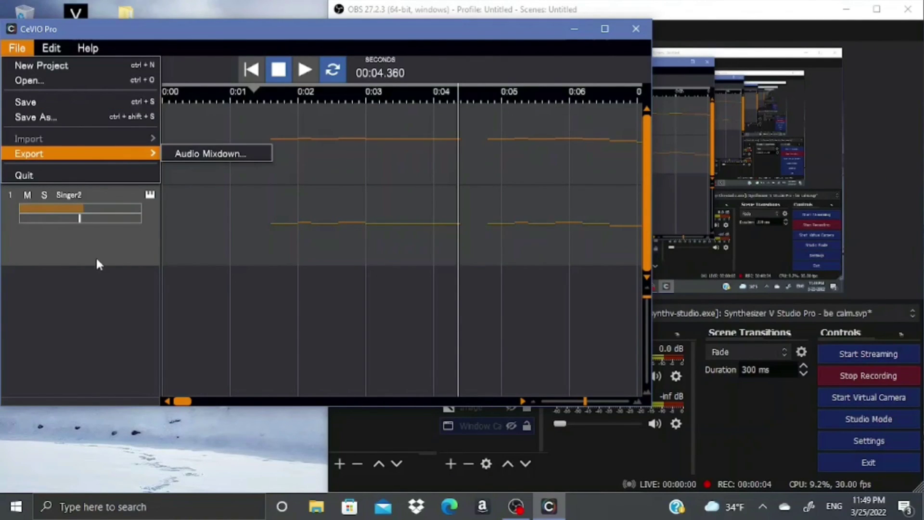
{"action": "left_click", "coordinate": [197, 154]}
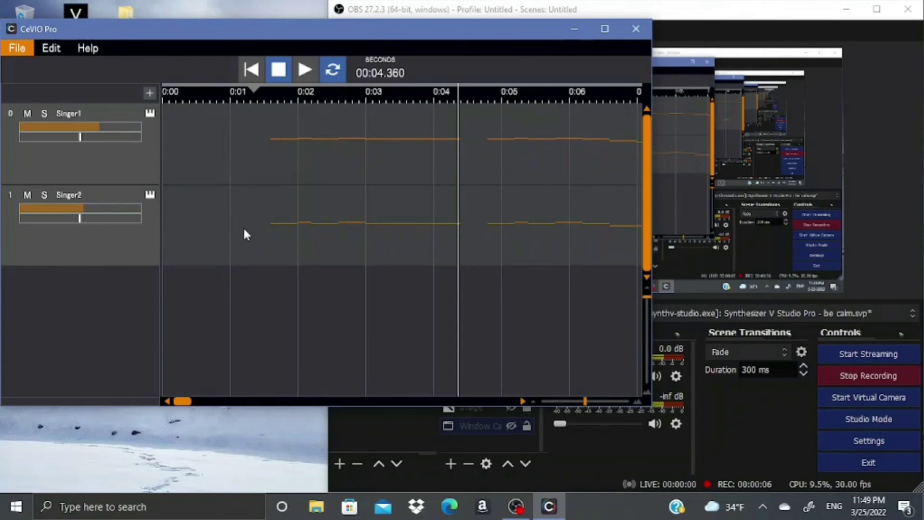
{"action": "scroll", "coordinate": [273, 226], "scroll_direction": "up", "scroll_amount": 2}
{"action": "left_click", "coordinate": [521, 382]}
{"action": "key", "text": "BackSpace"}
{"action": "key", "text": "BackSpace"}
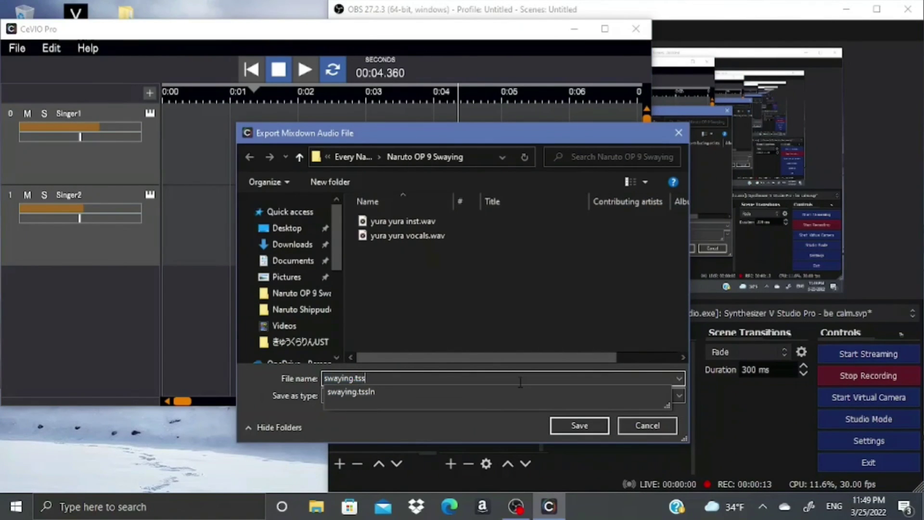
{"action": "key", "text": "BackSpace"}
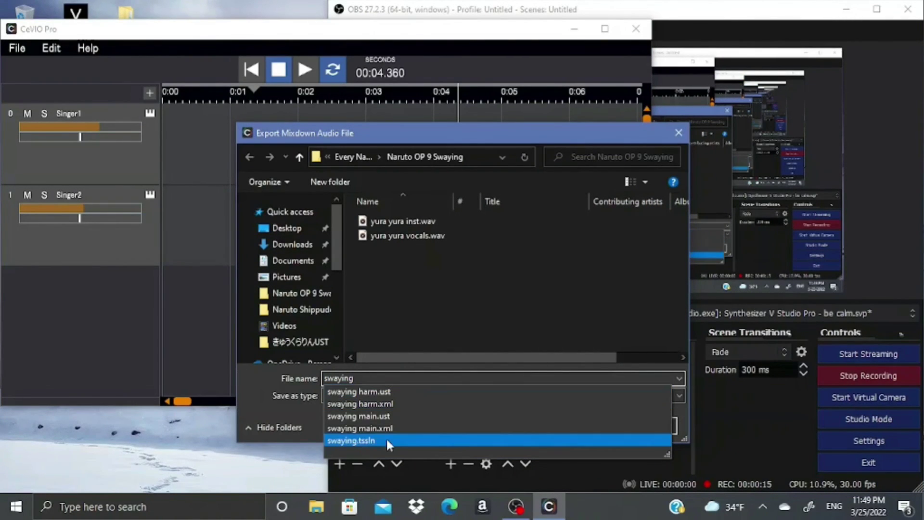
{"action": "left_click", "coordinate": [580, 427]}
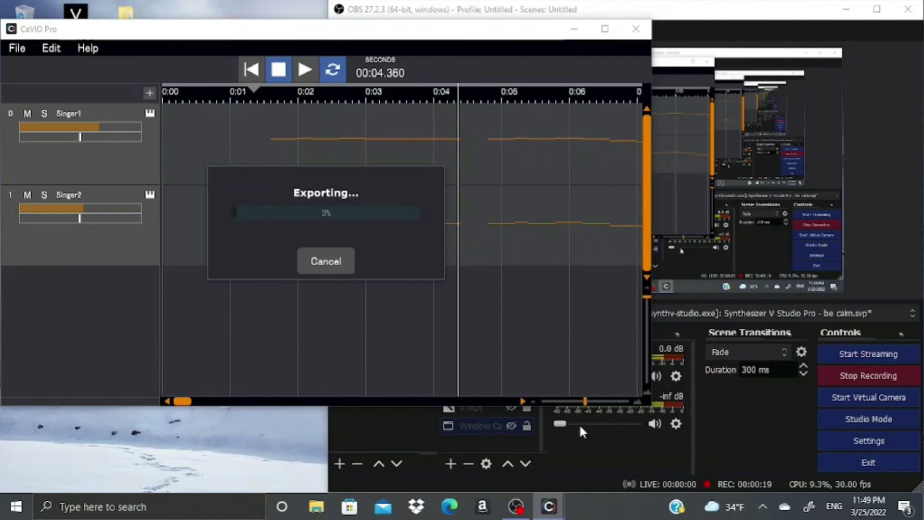